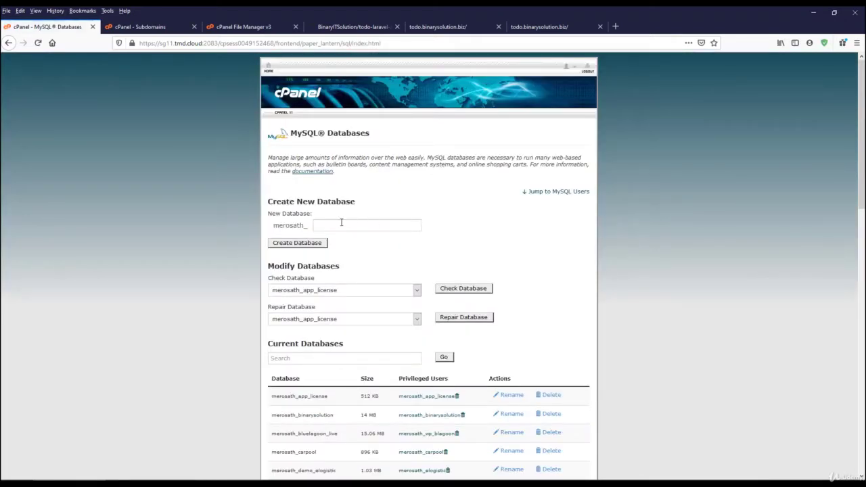
Create a new MySQL database with the name todo_api
left_click(340, 223)
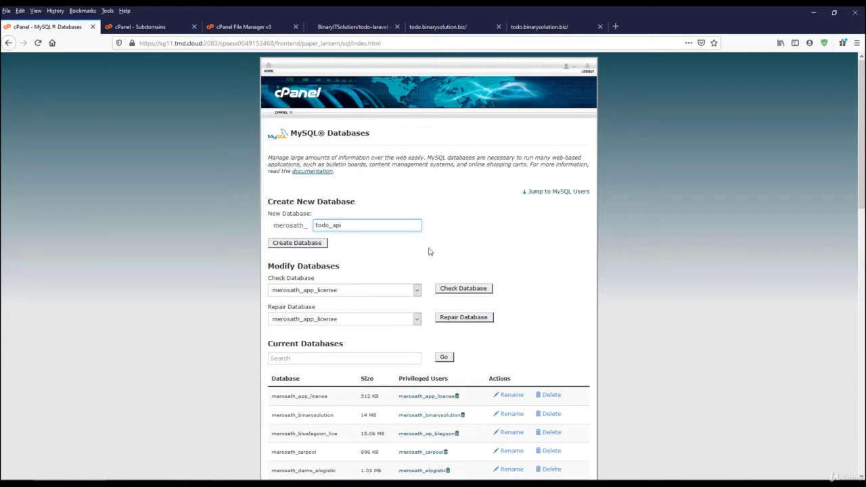
left_click(298, 243)
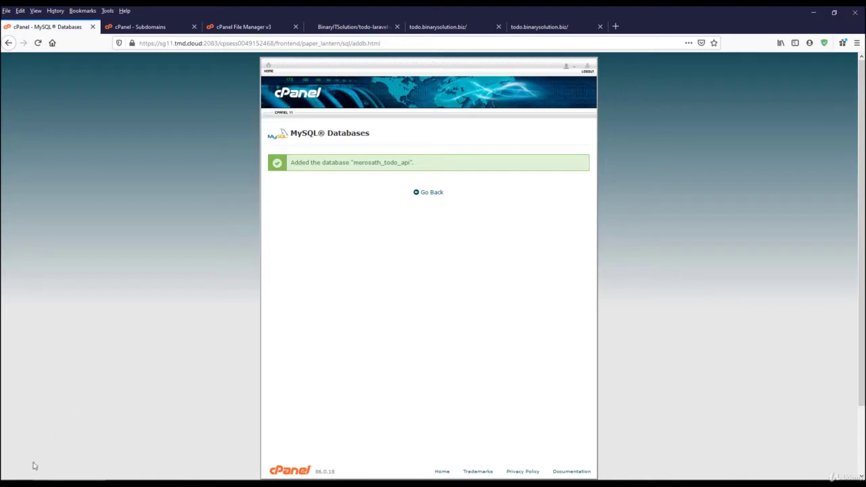
Copy the full name of the new todo_api database from the confirmation and return to the MySQL Databases page
left_click(8, 475)
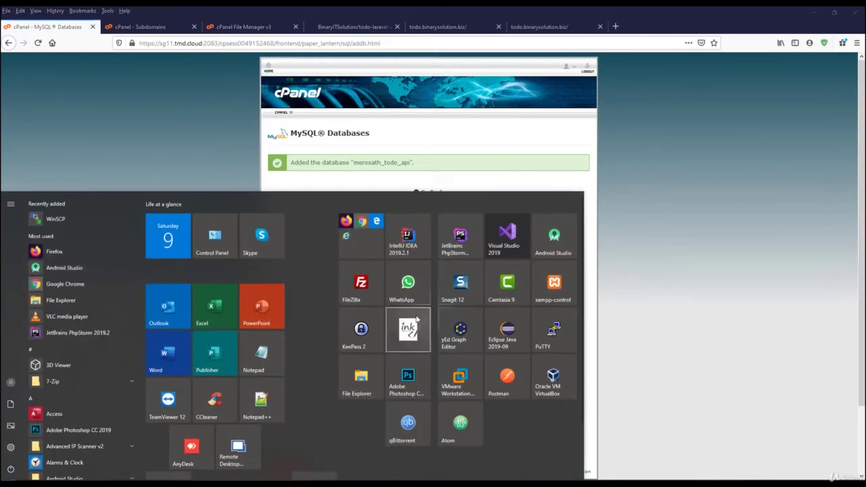
left_click(474, 169)
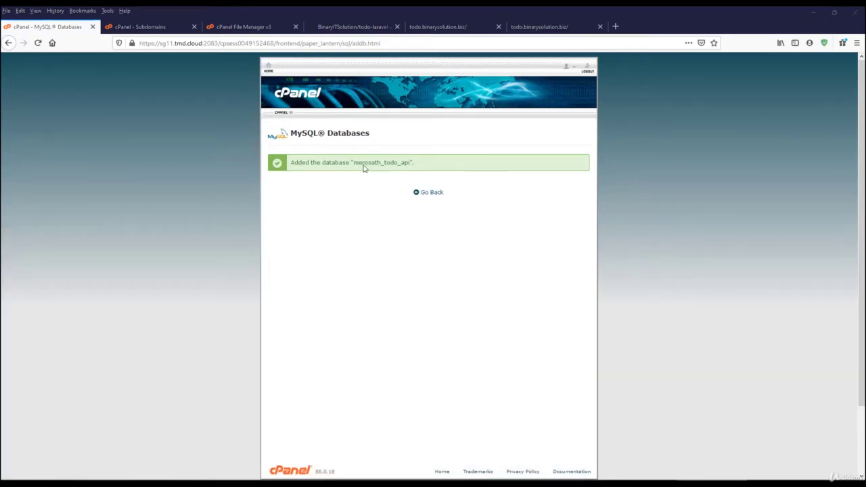
mouse_move(353, 163)
left_mouse_down()
mouse_move(409, 165)
mouse_move(354, 166)
left_mouse_up()
left_click(417, 166)
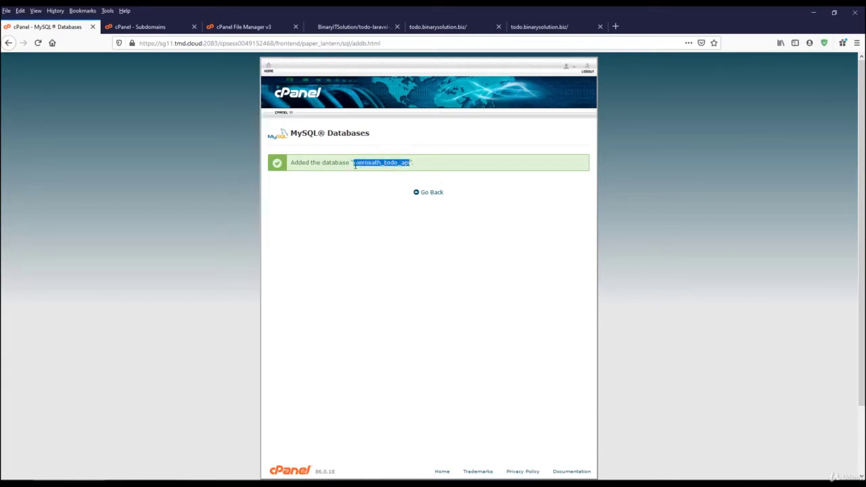
key("alt+Tab")
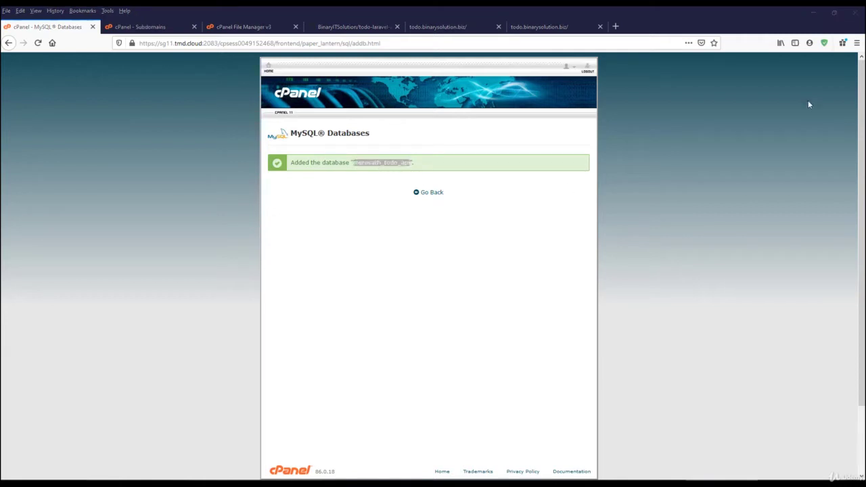
left_click(433, 194)
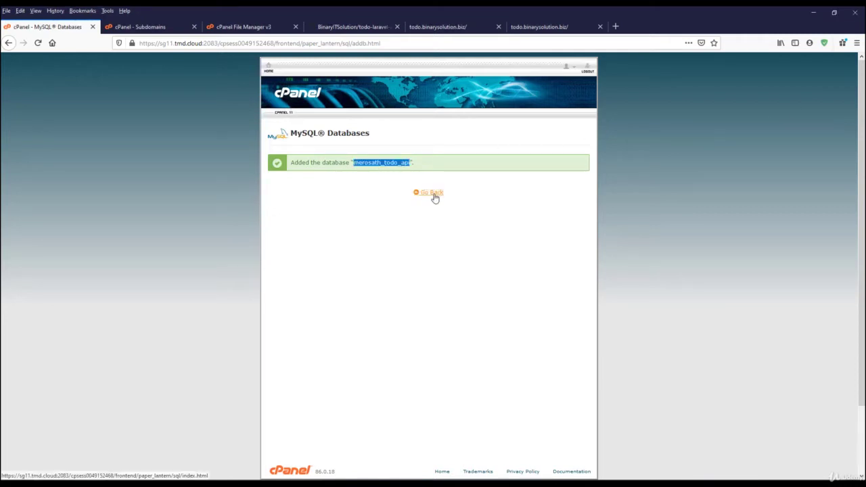
Enter todo_api as the username of a new MySQL user
scroll(451, 253, "down", 5)
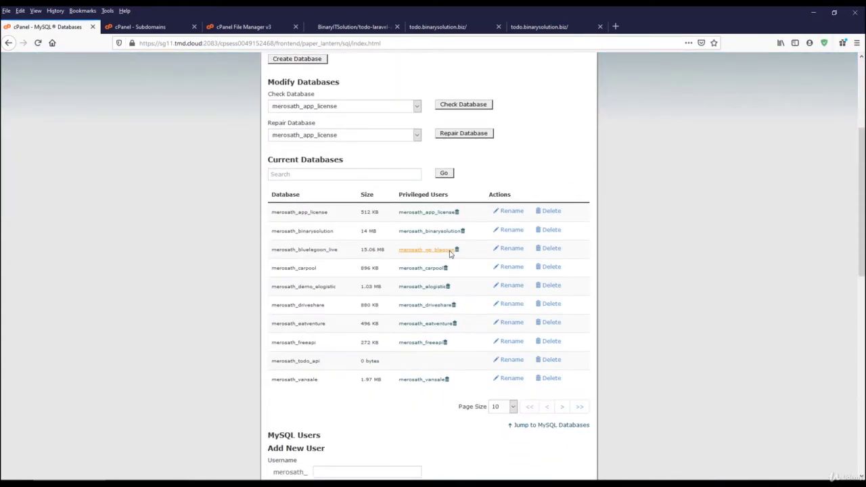
scroll(451, 253, "up", 1)
scroll(451, 254, "up", 1)
scroll(451, 251, "down", 5)
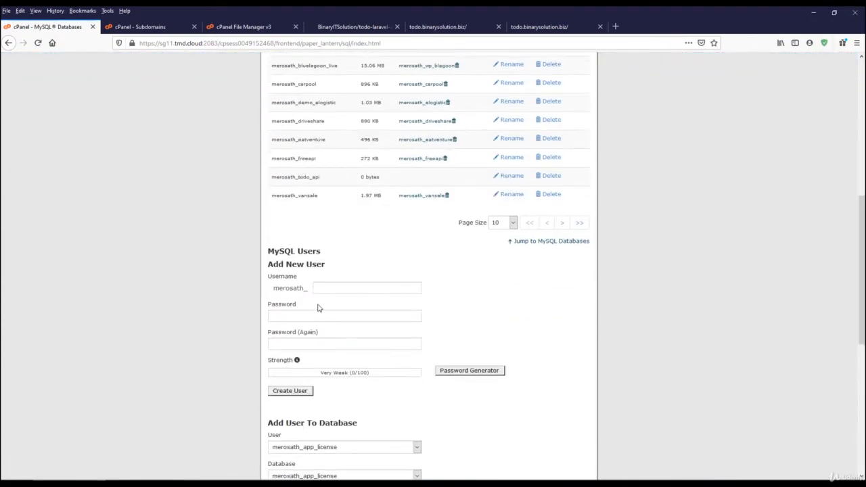
left_click(334, 287)
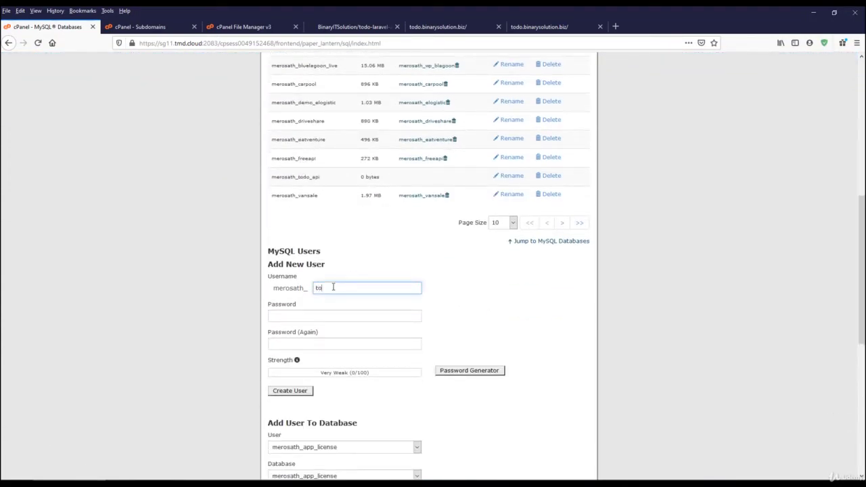
type("todo_api")
Generate a new password, mark it as copied to a safe place, use it for the todo_api user and create the user
left_click(321, 316)
left_click(472, 373)
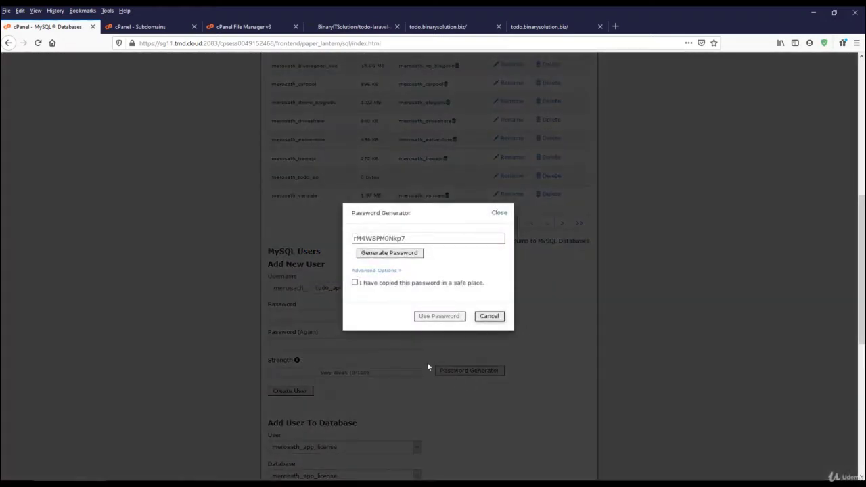
left_click(386, 258)
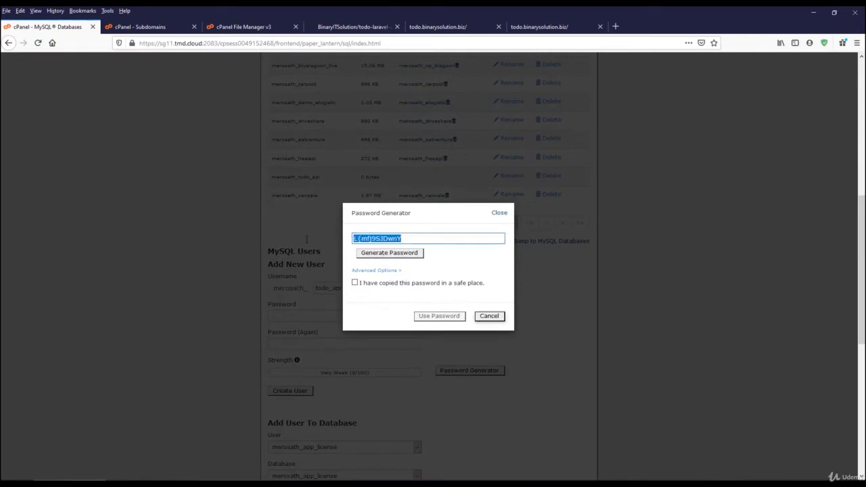
left_click(361, 283)
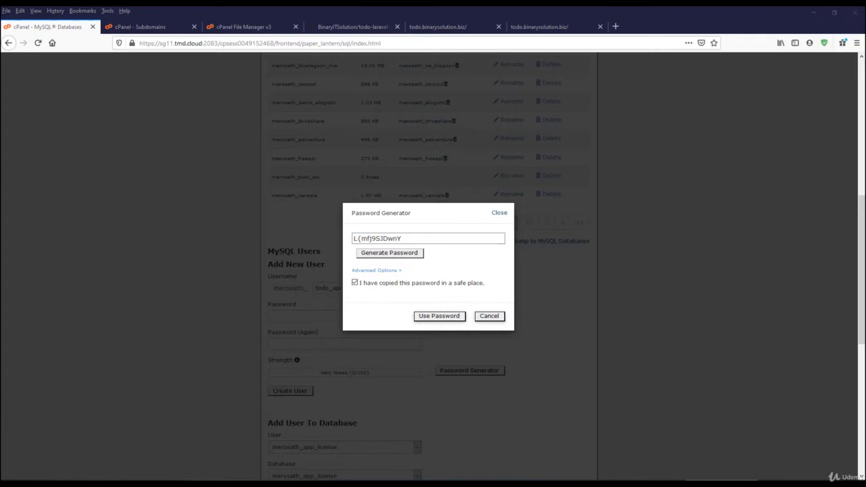
left_click(429, 318)
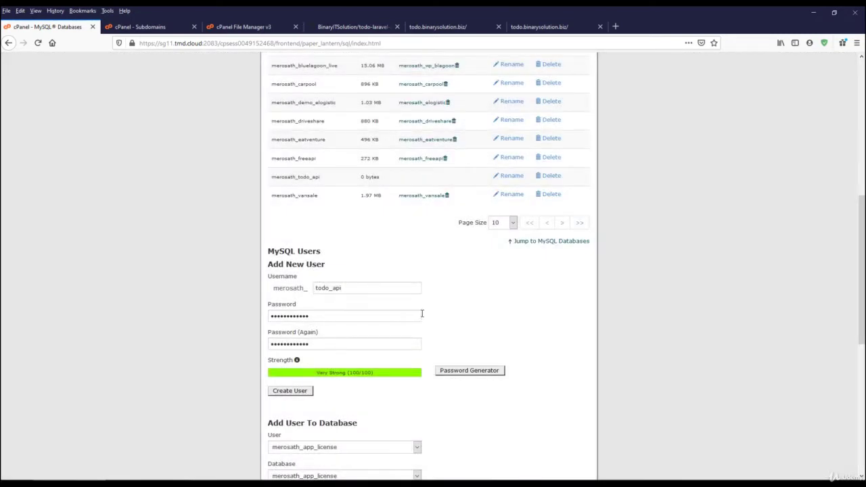
scroll(424, 311, "down", 3)
left_click(293, 299)
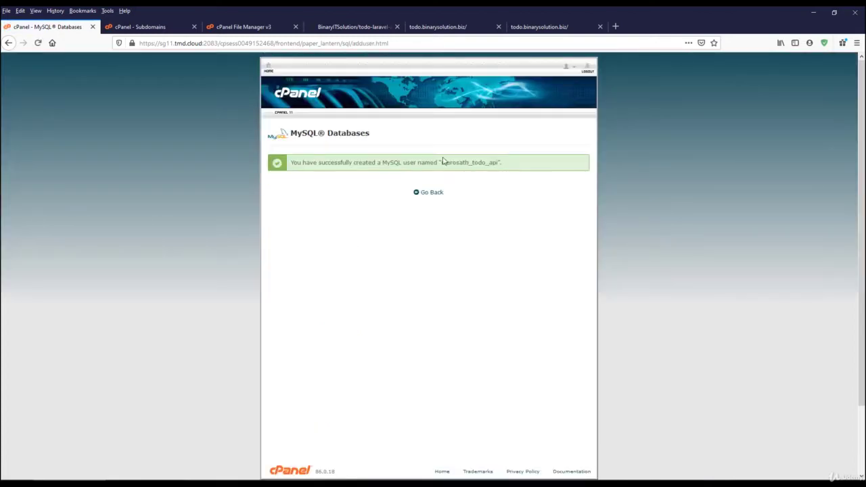
Copy the full name of the new MySQL user from the confirmation and go back to the MySQL Databases page
left_click_drag(442, 162, 499, 163)
key("alt+Tab")
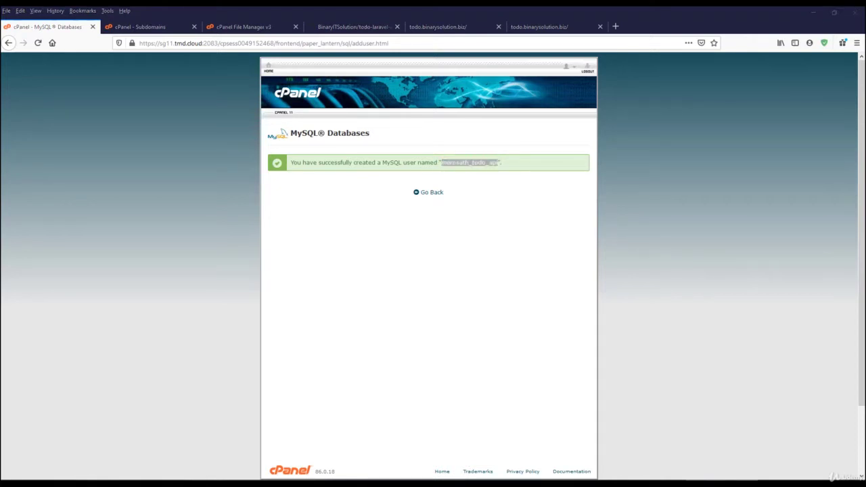
left_click(429, 193)
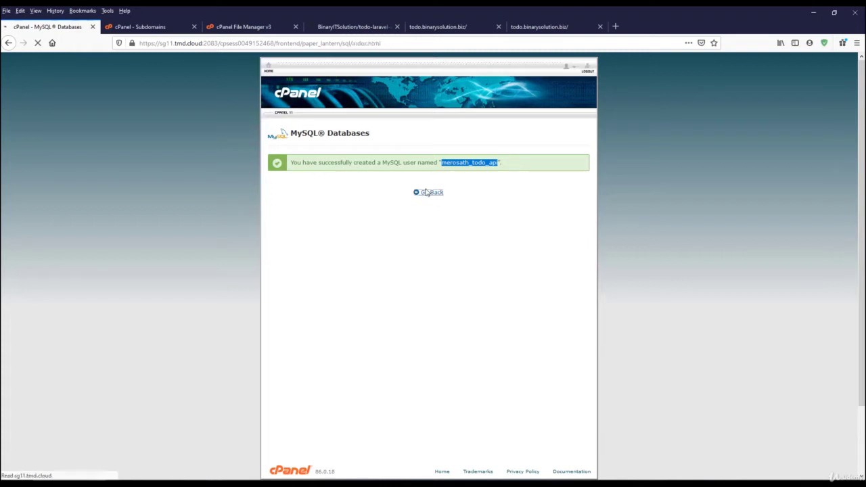
Add the todo_api user to the todo_api database
scroll(423, 222, "down", 2)
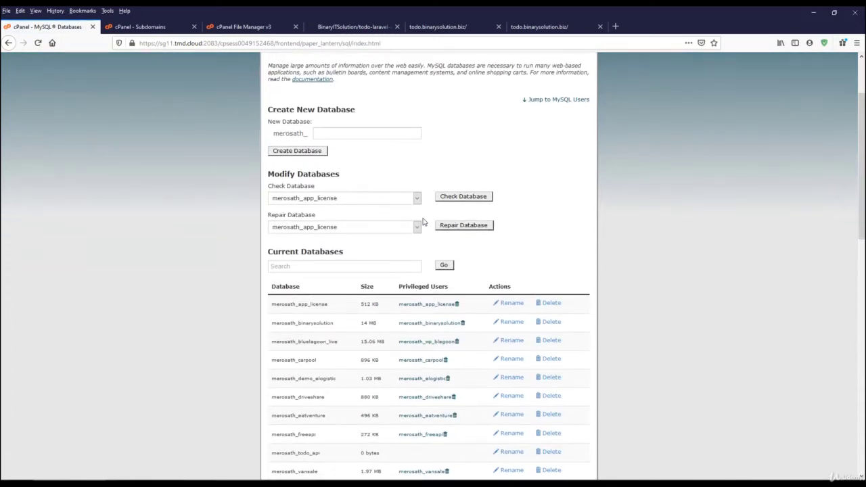
scroll(424, 221, "down", 6)
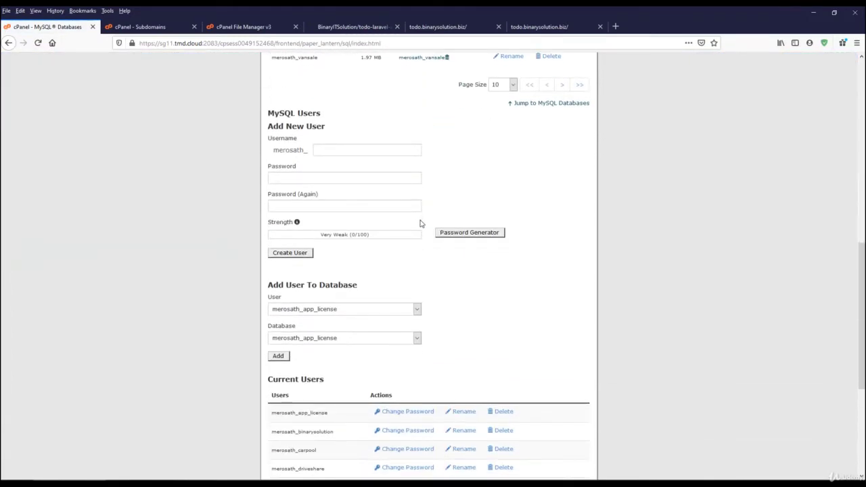
scroll(420, 223, "down", 1)
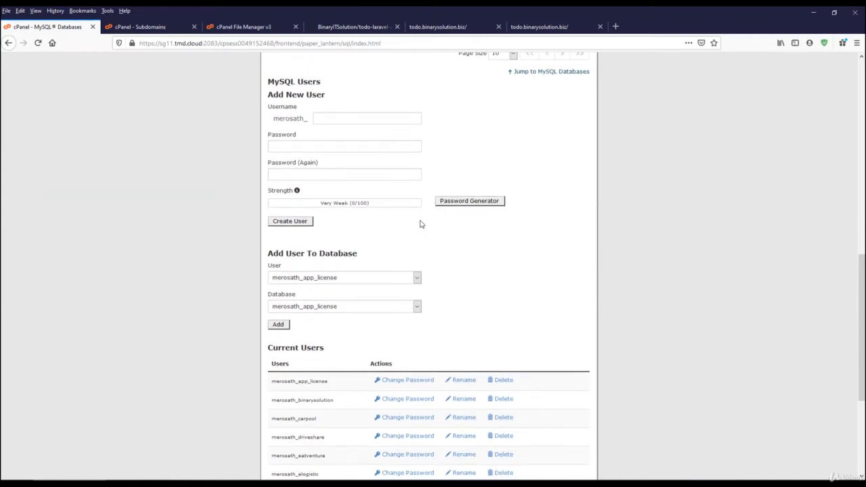
left_click(347, 264)
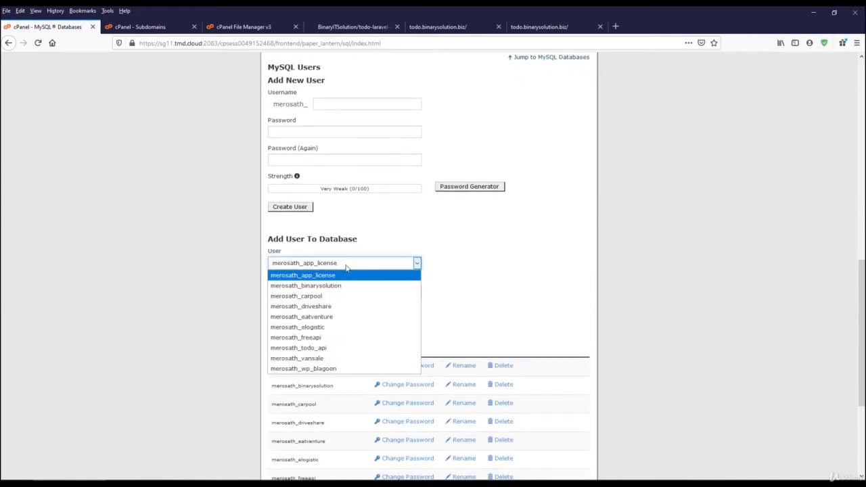
left_click(316, 349)
left_click(285, 293)
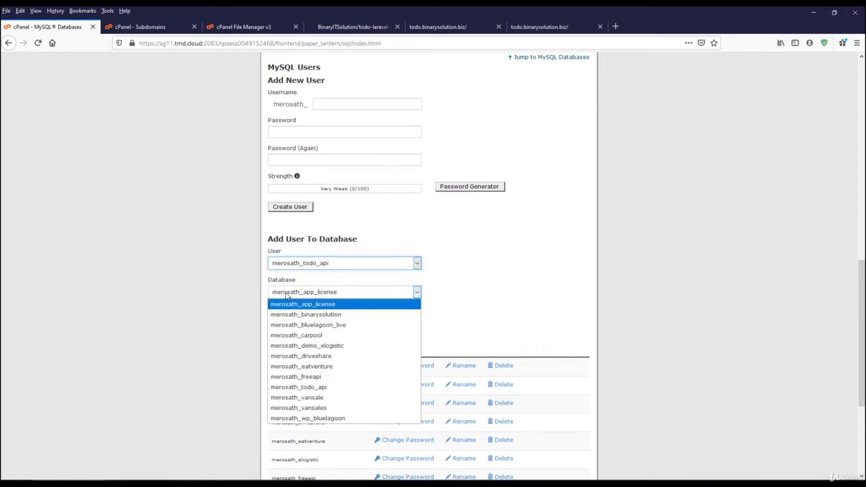
left_click(324, 389)
left_click(277, 314)
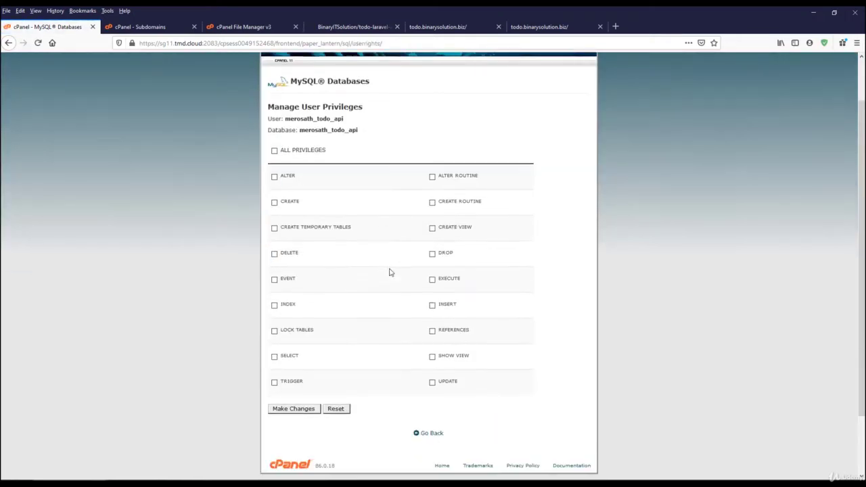
Grant the todo_api user all privileges on the todo_api database, save them and return to the MySQL Databases page
scroll(389, 272, "down", 1)
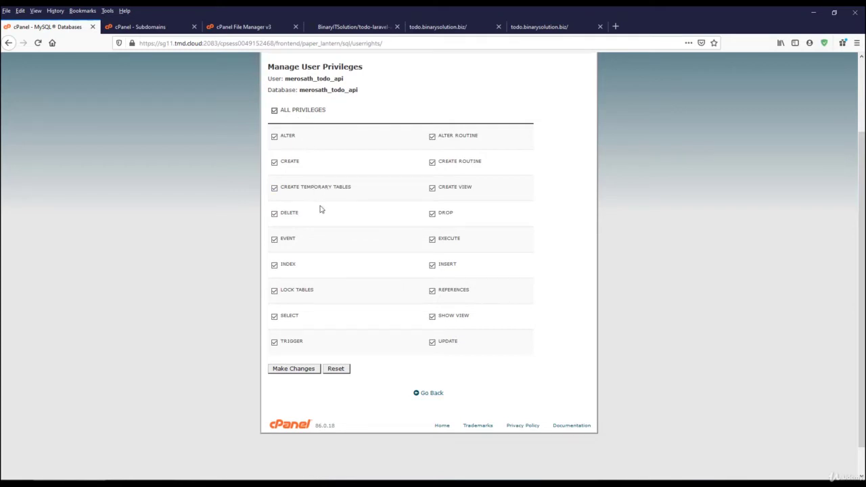
left_click(307, 369)
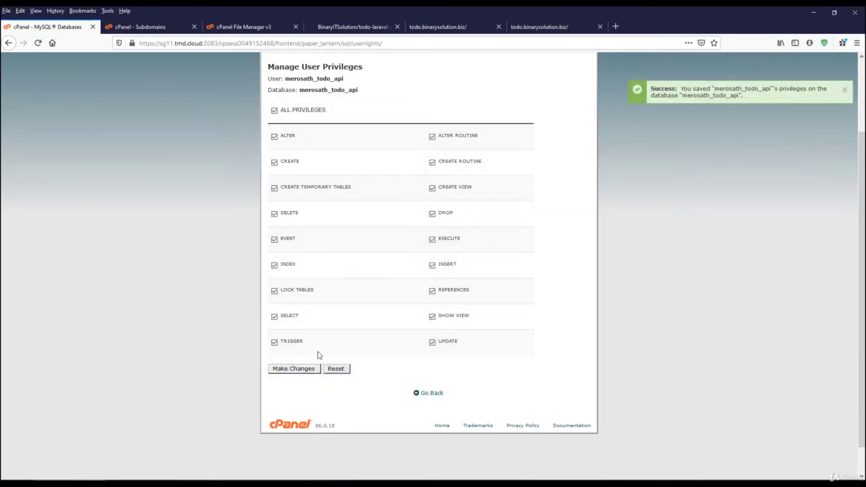
left_click(424, 390)
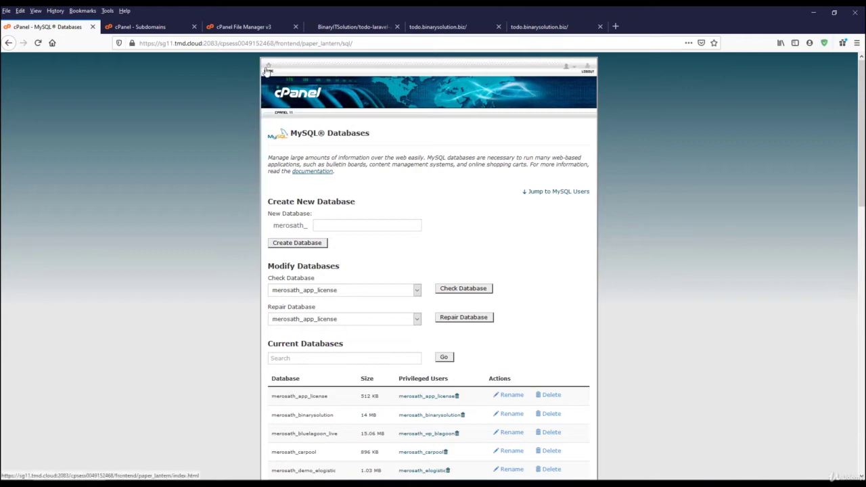
Switch to the cPanel File Manager and go up one level to the todo.binarysolution.biz folder
left_click(268, 27)
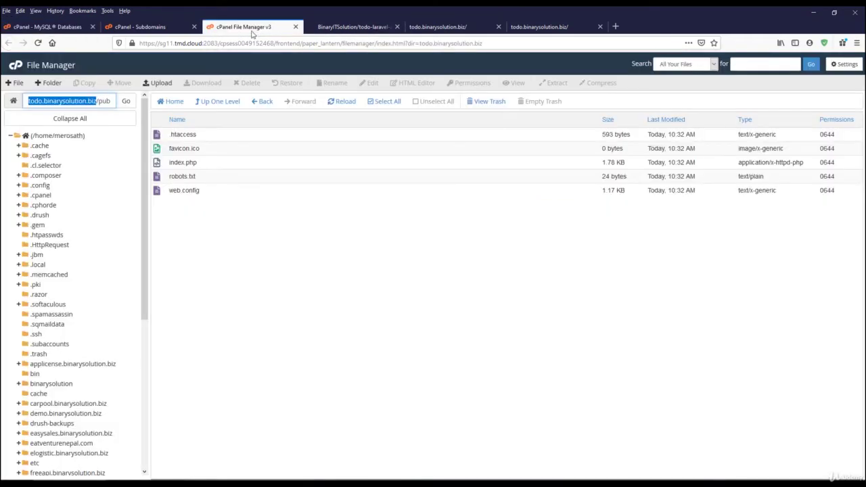
left_click(216, 103)
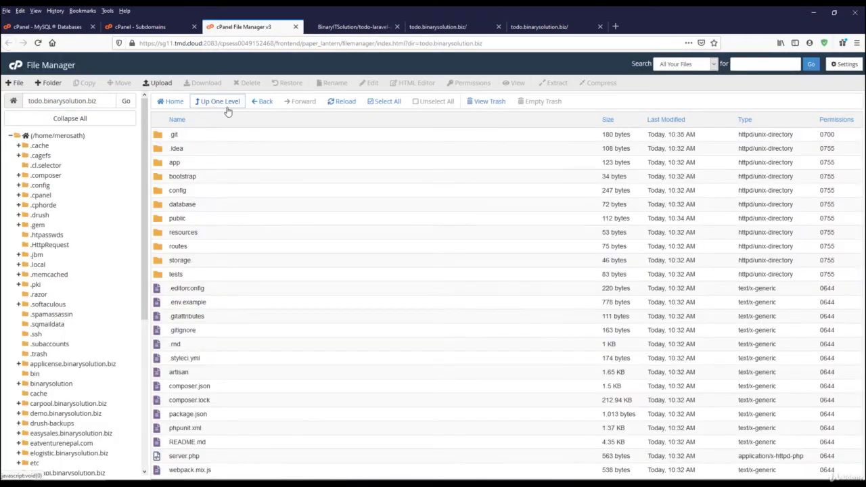
right_click(161, 306)
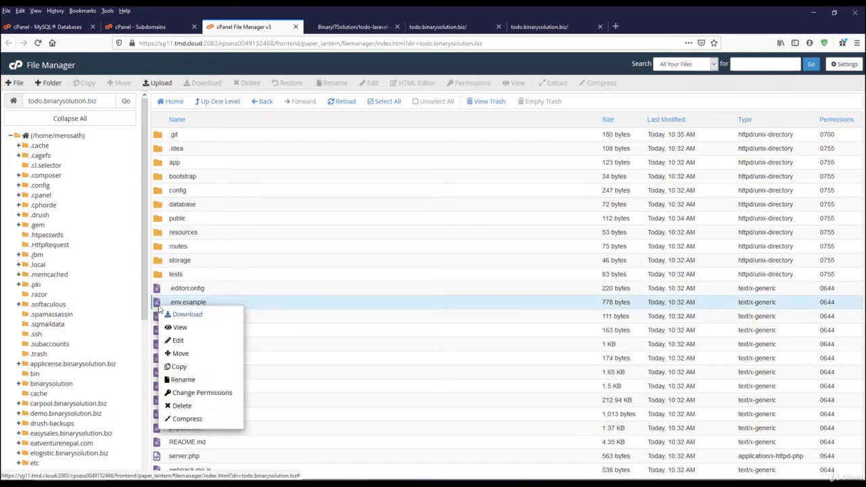
left_click(179, 366)
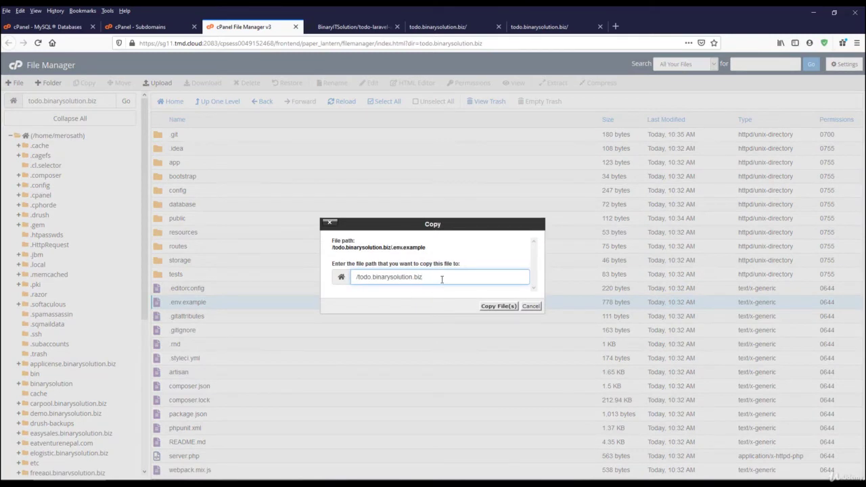
left_click(532, 306)
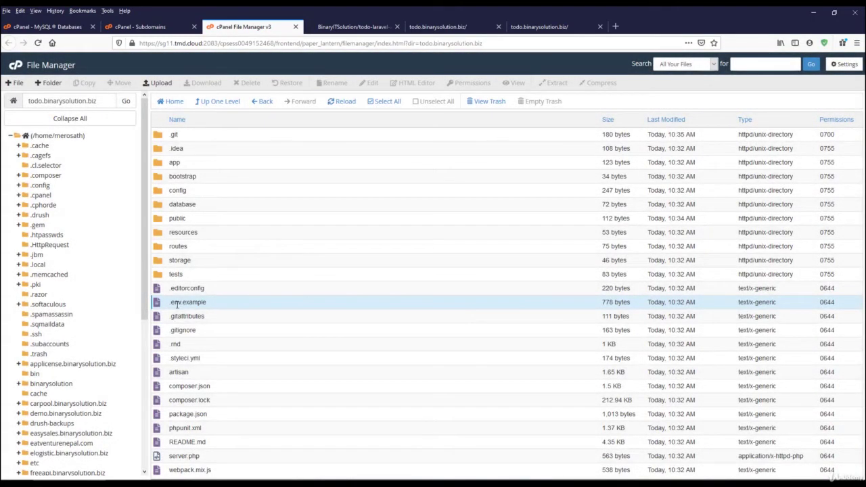
Create a new file named .env in the todo.binarysolution.biz folder
left_click(15, 82)
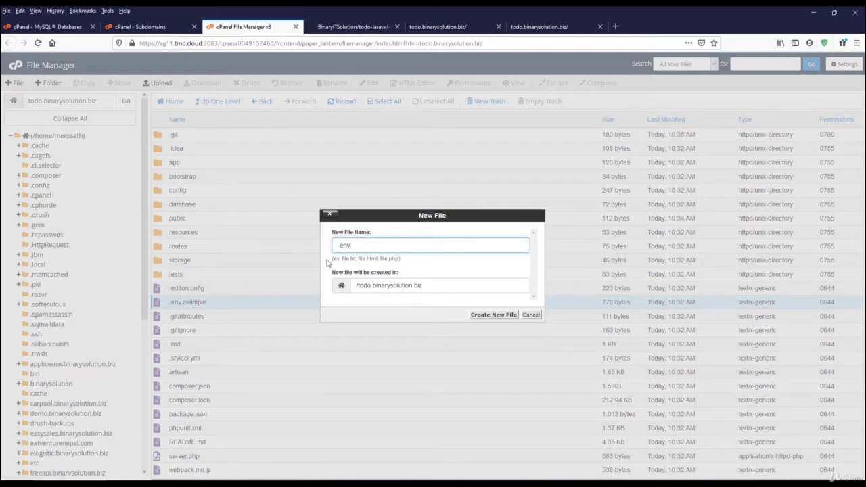
type(".env")
left_click(494, 315)
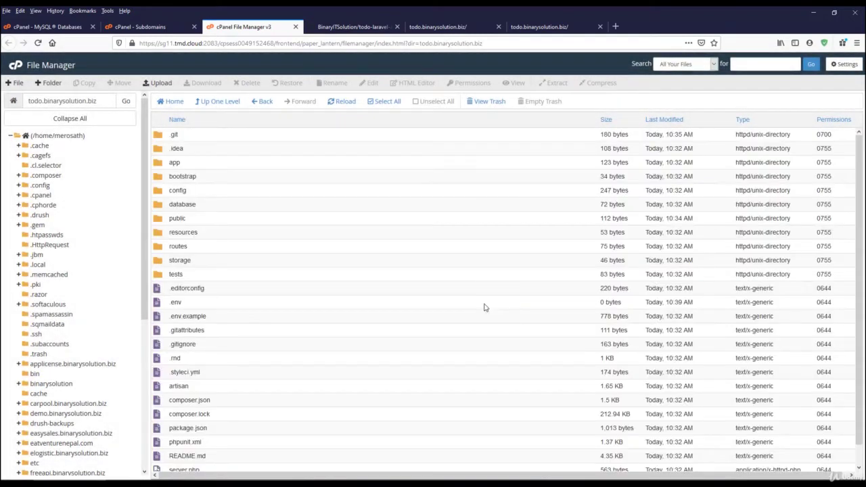
Switch to PhpStorm, open the todo project's local .env file and copy its entire contents
right_click(159, 321)
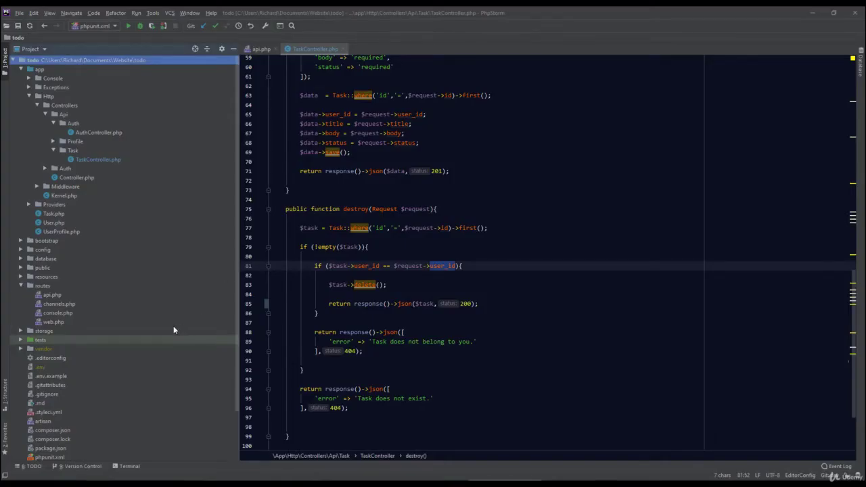
scroll(146, 296, "down", 3)
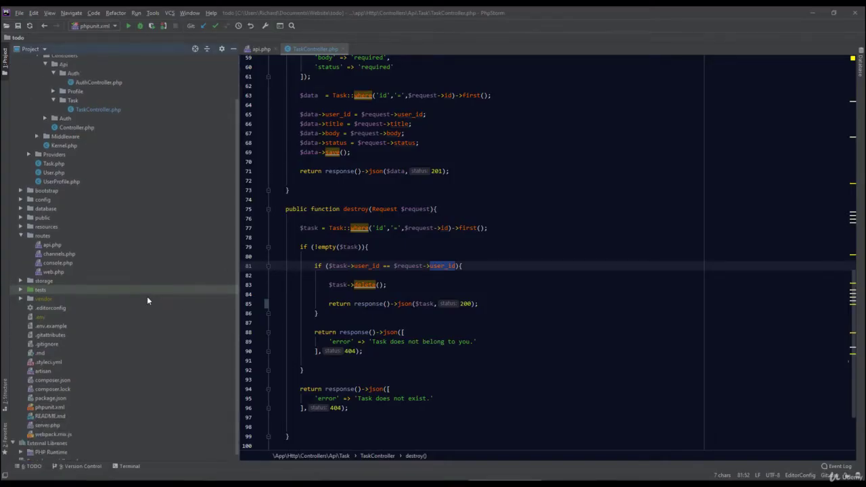
left_click(38, 312)
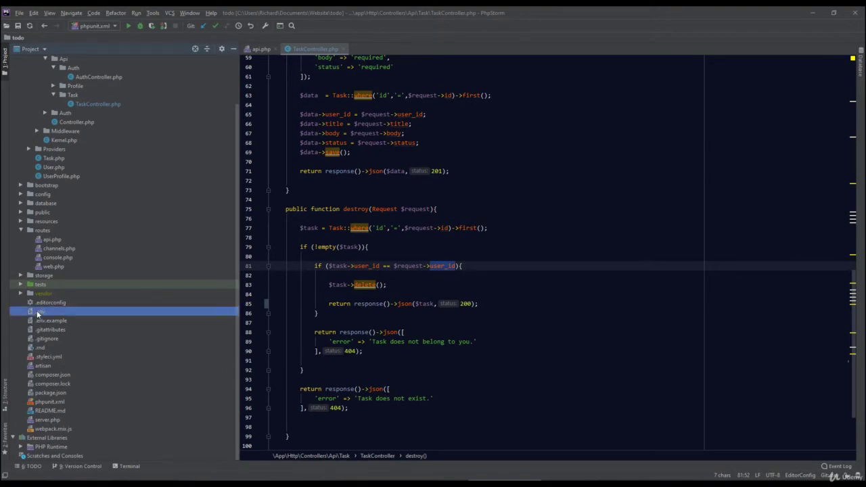
double_click(39, 315)
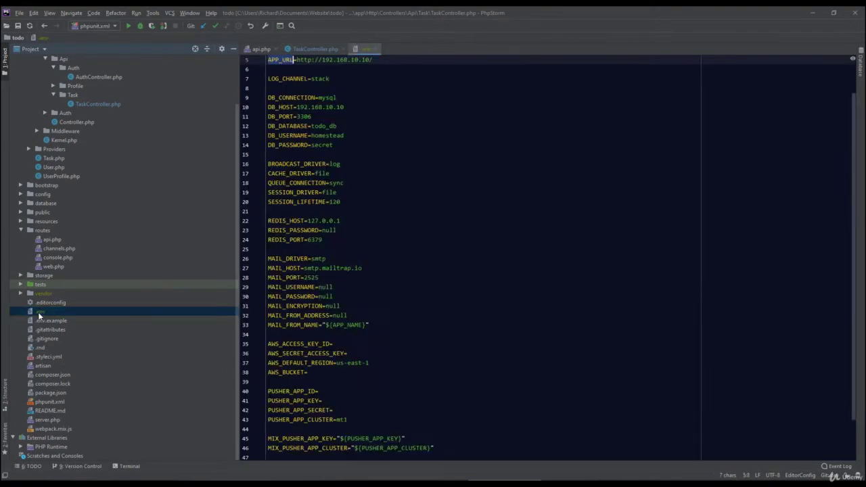
left_click(437, 163)
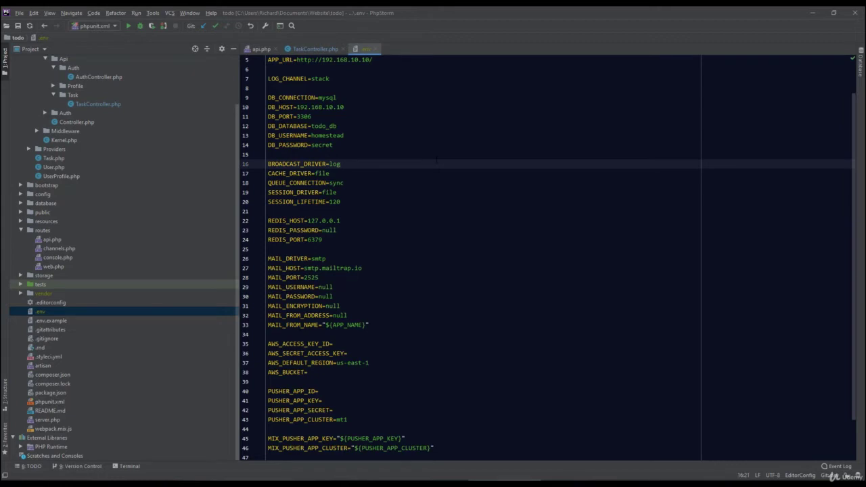
key("ctrl+a")
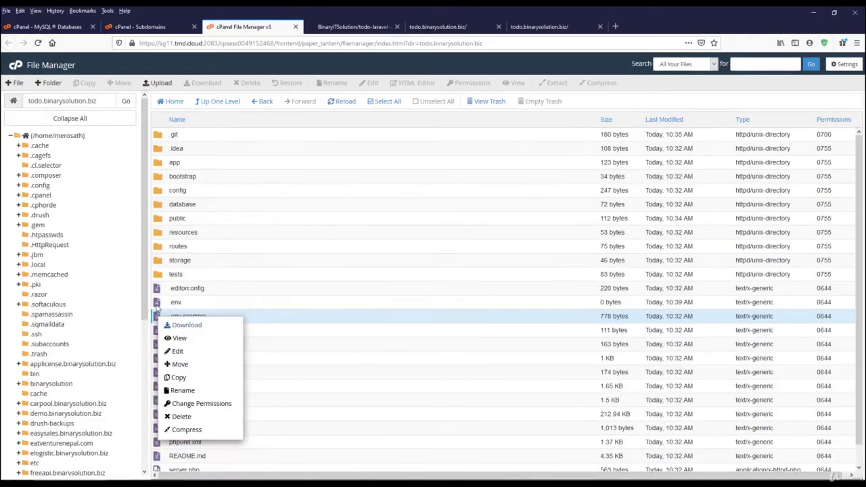
Open the server's .env file for editing in cPanel File Manager and paste in the local .env contents, including the application key
left_click(158, 304)
right_click(158, 304)
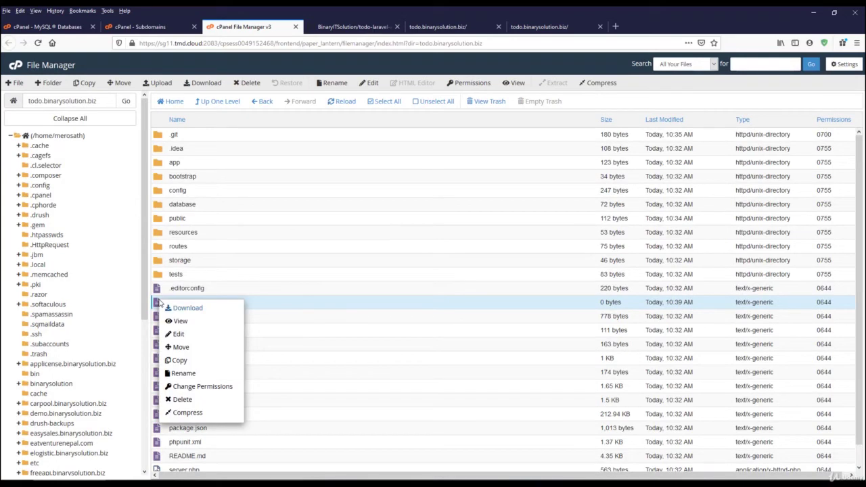
left_click(179, 334)
left_click(508, 336)
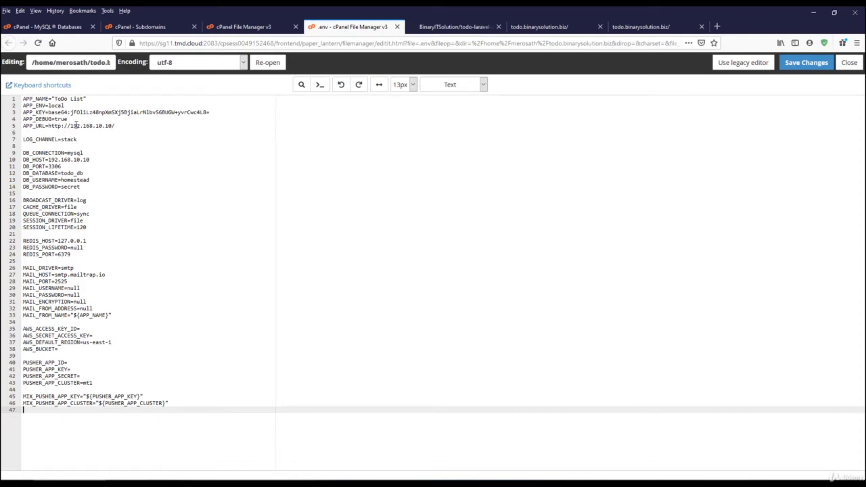
left_click(547, 27)
left_click_drag(203, 43, 124, 39)
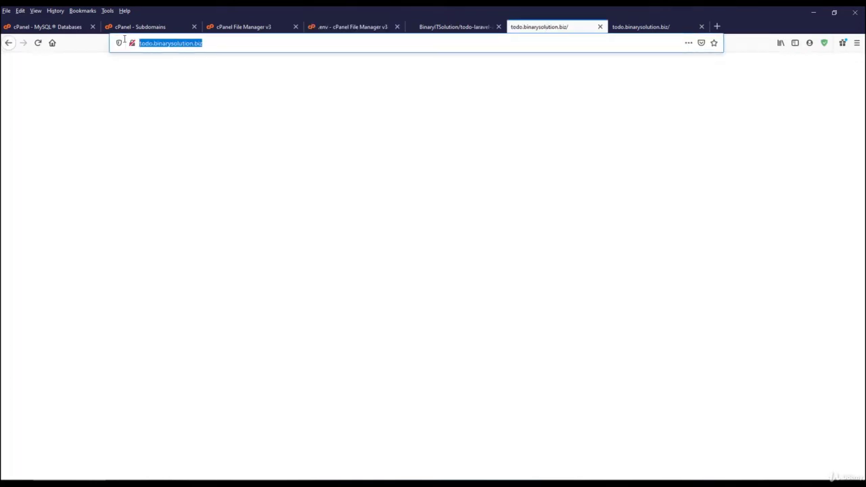
left_click(349, 29)
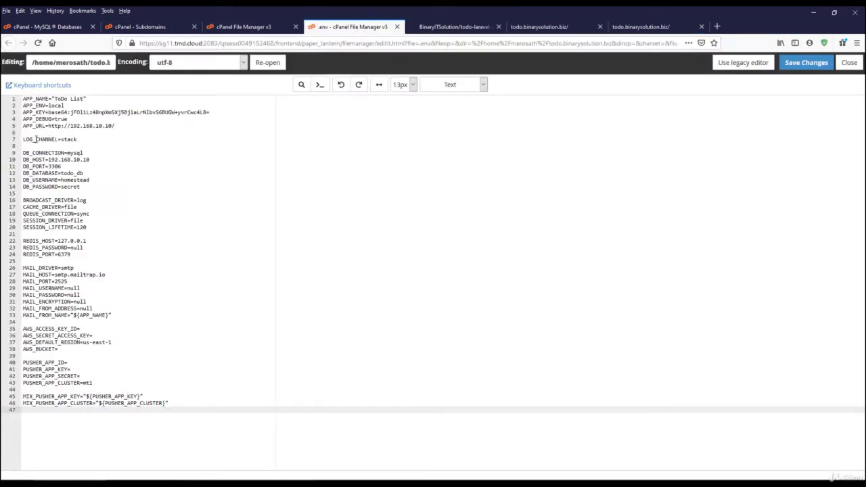
left_click_drag(49, 125, 121, 126)
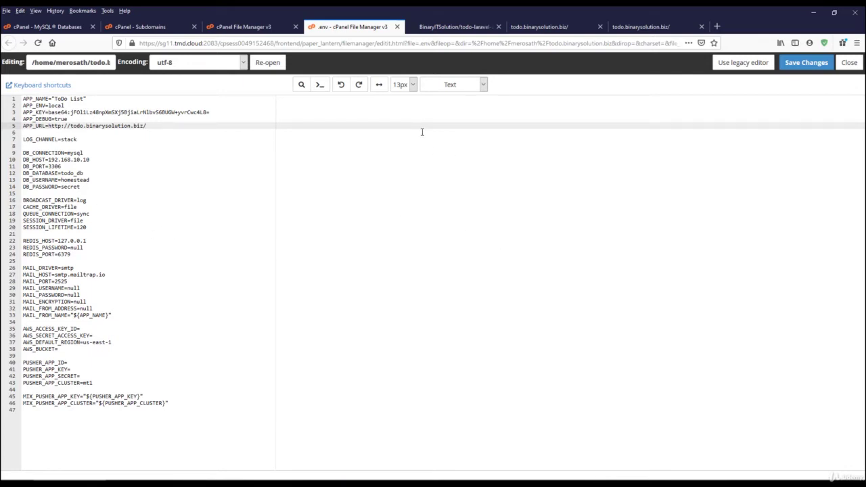
left_click(406, 85)
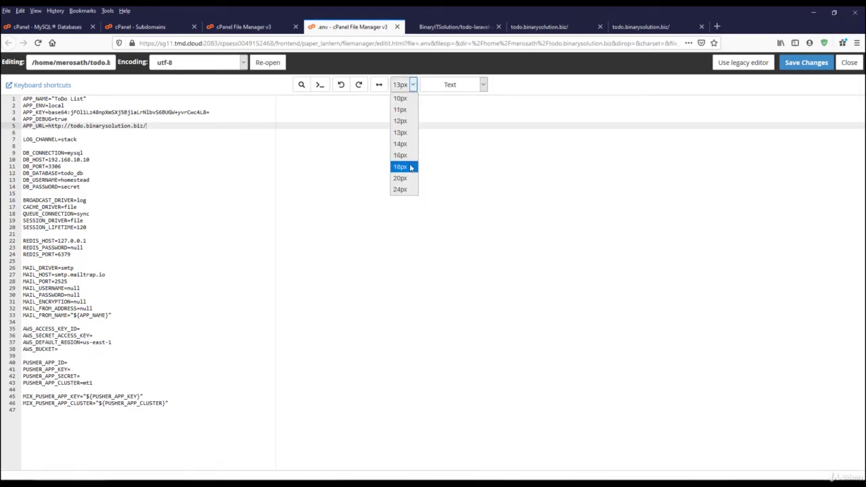
left_click(409, 156)
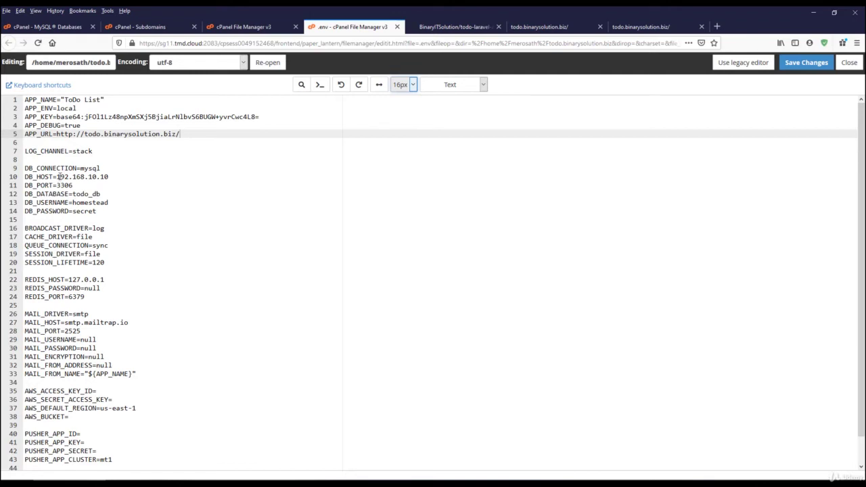
Open phpMyAdmin from the cPanel home page and copy the database host name localhost from the server details
left_click_drag(60, 177, 109, 176)
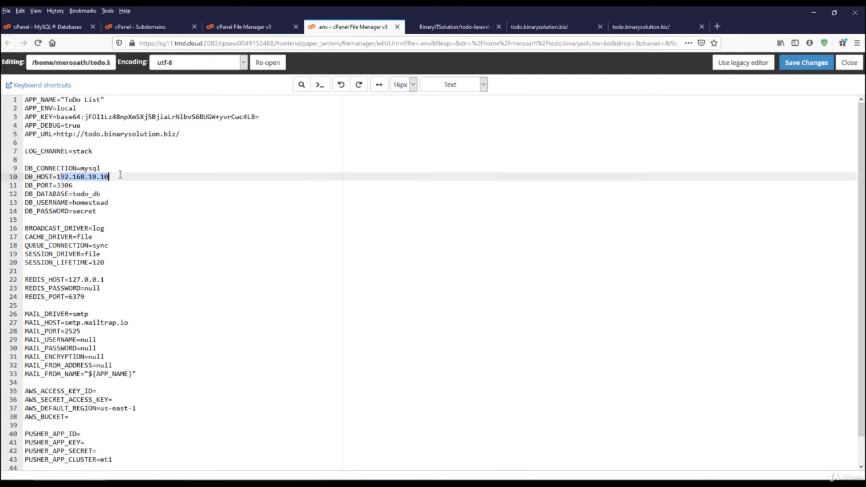
left_click(66, 27)
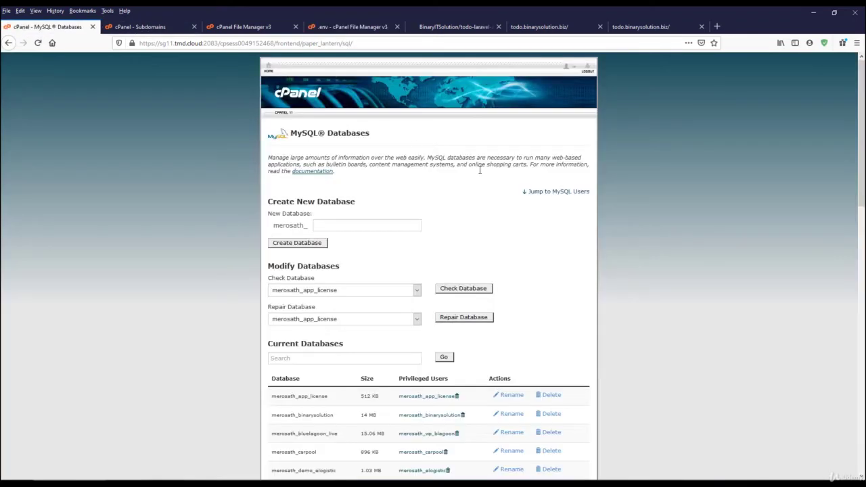
left_click(269, 68)
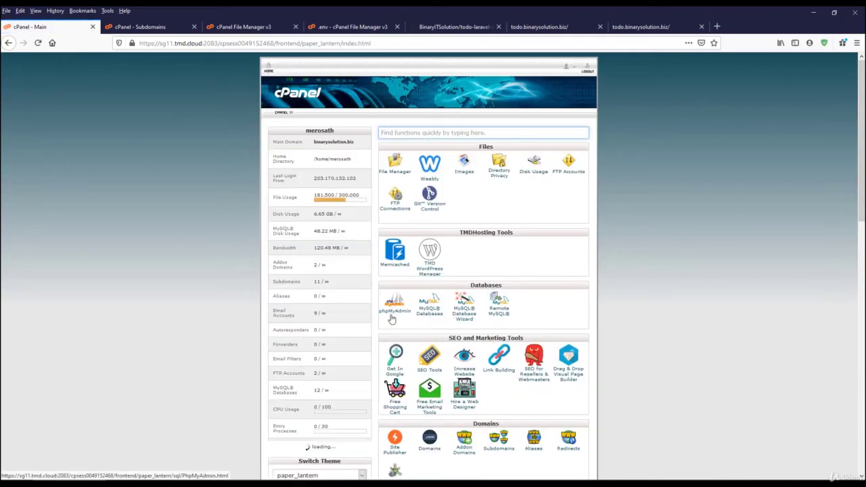
left_click(393, 317)
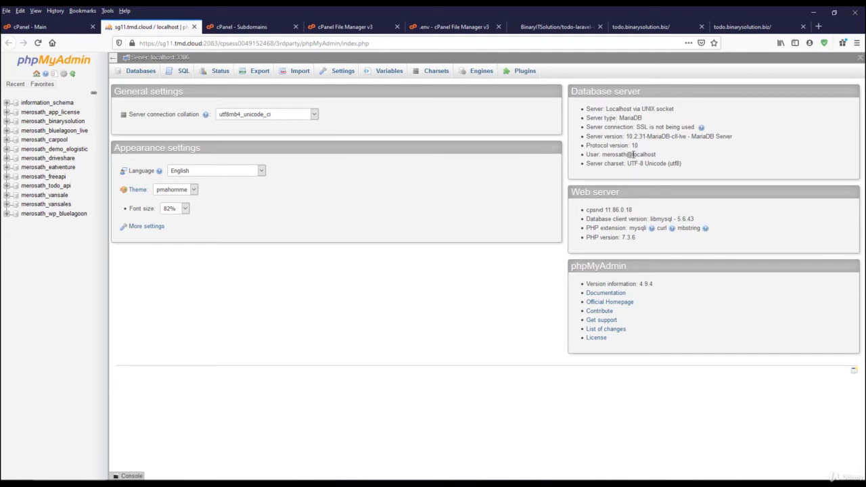
left_click_drag(633, 154, 660, 156)
key("ctrl+c")
Return to the .env editor and set DB_HOST to localhost
left_click(435, 27)
left_click(161, 183)
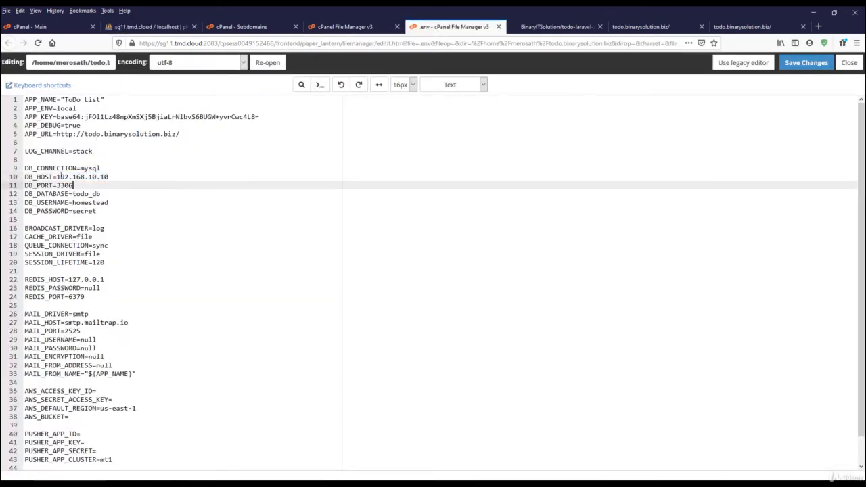
left_click_drag(57, 177, 110, 177)
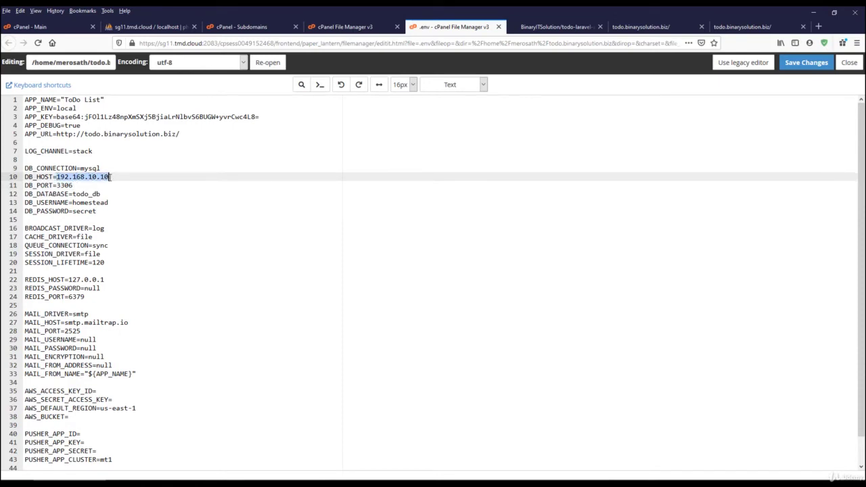
key("ctrl+v")
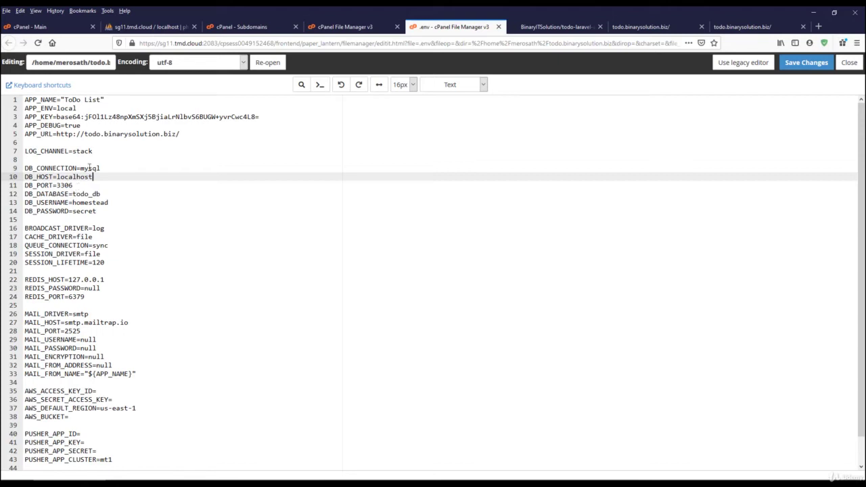
Set both DB_DATABASE and DB_USERNAME in the .env file to merosath_todo_api
double_click(82, 167)
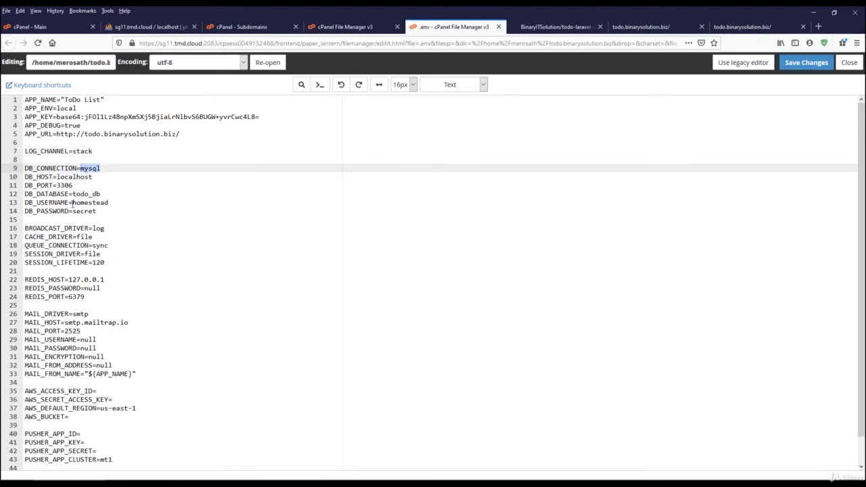
double_click(92, 193)
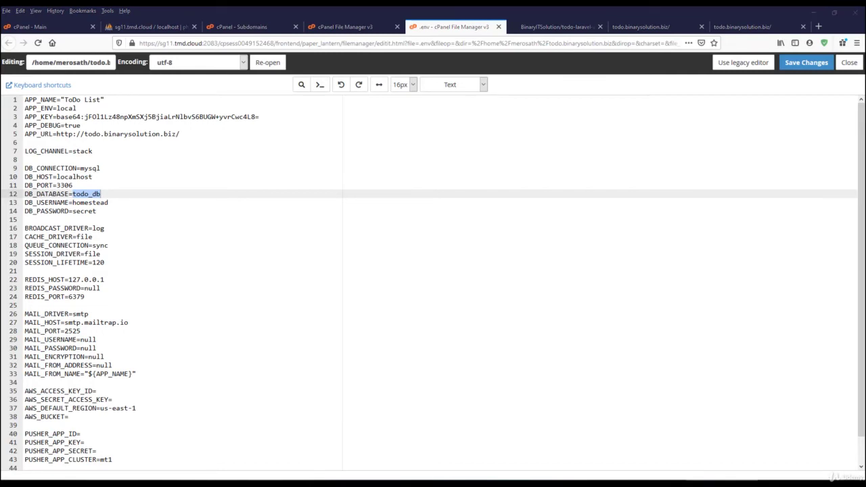
left_click(109, 201)
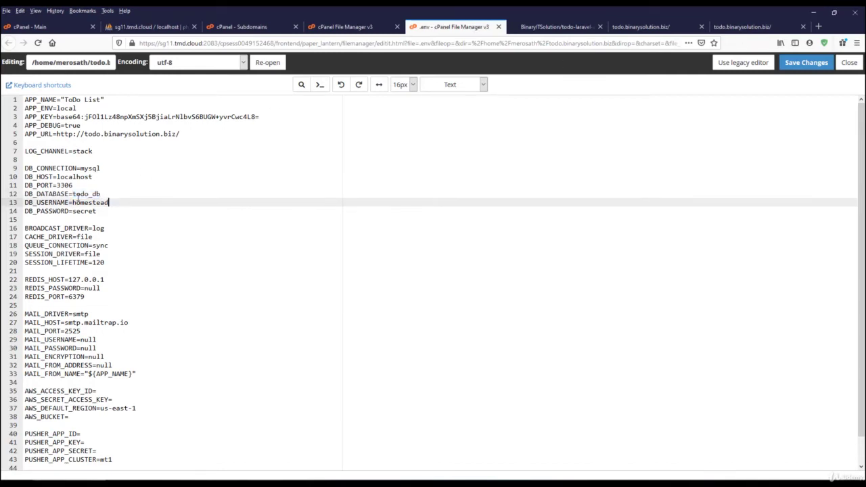
left_click_drag(73, 194, 101, 194)
type("merosath_todo_api")
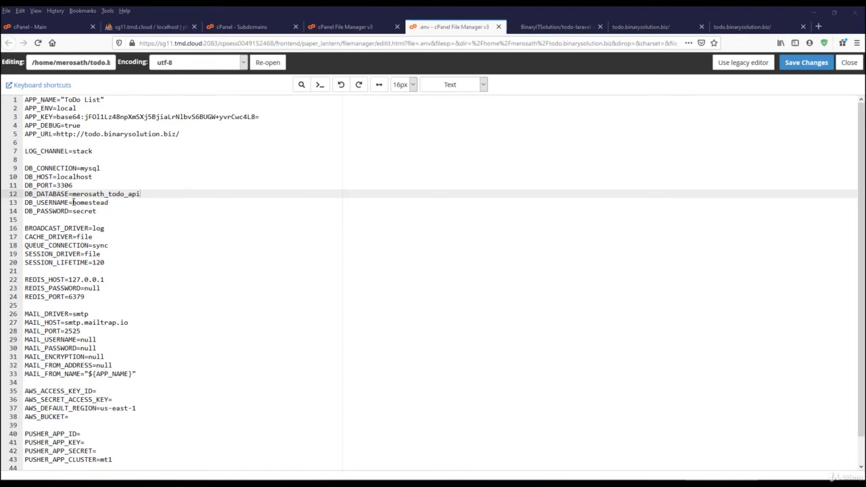
left_click_drag(73, 202, 109, 202)
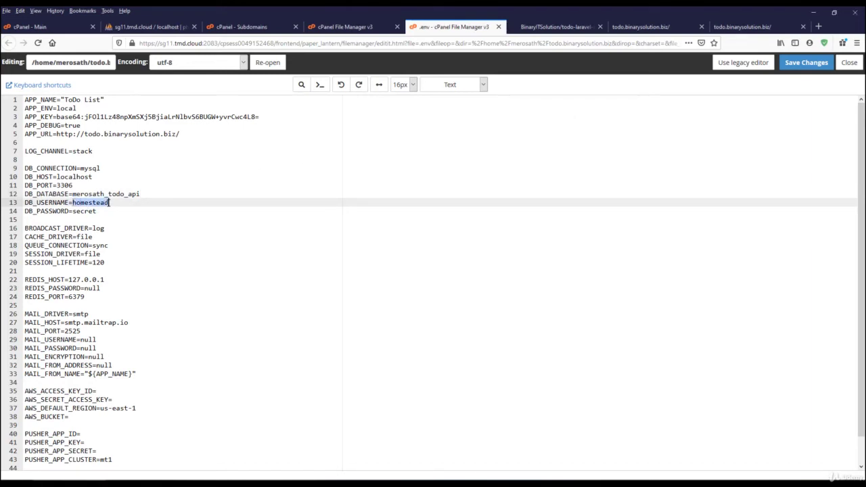
type("merosath_todo_api")
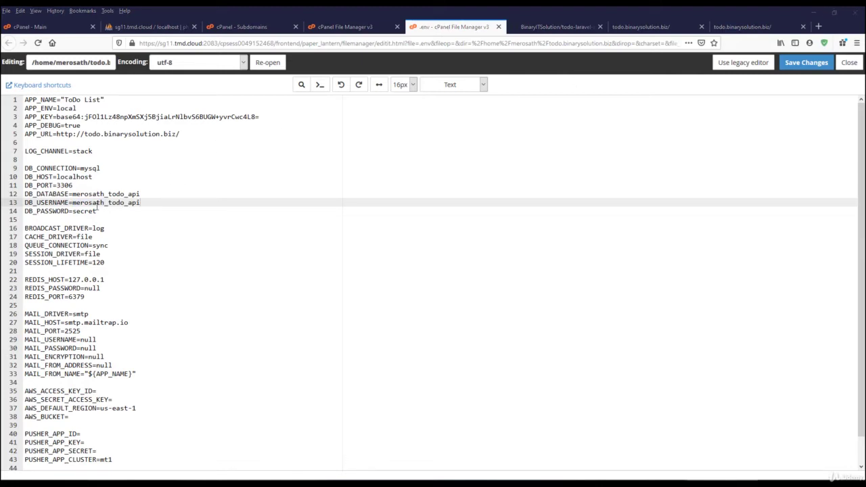
Paste the database user's password as the DB_PASSWORD value and save the .env file
left_click_drag(74, 212, 98, 211)
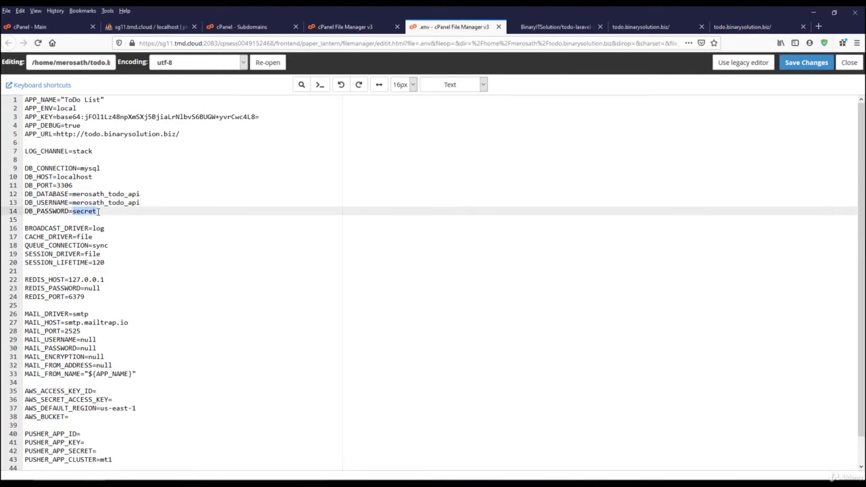
key("ctrl+v")
left_click(804, 65)
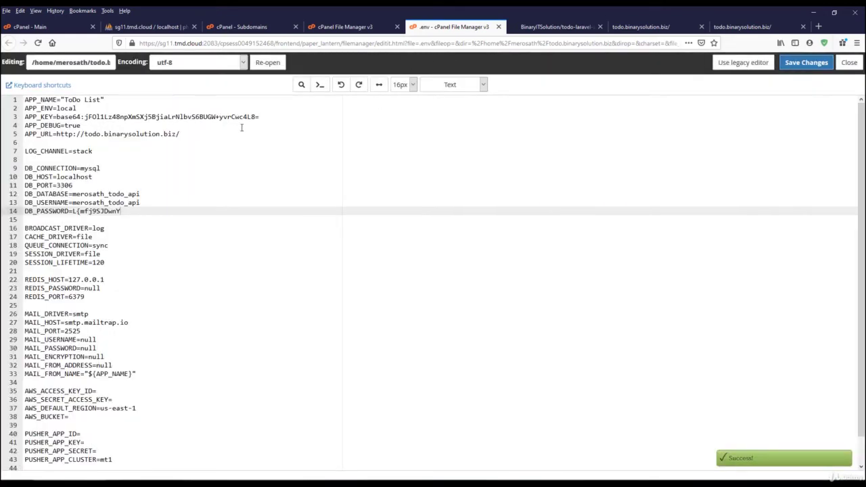
Set APP_ENV to production and APP_DEBUG to false in the .env file and save the changes
left_click(28, 109)
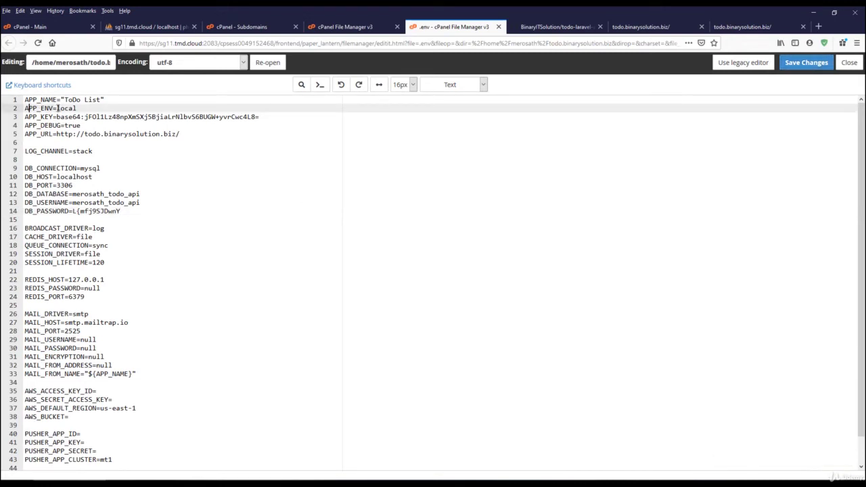
left_click_drag(58, 109, 79, 109)
type("production")
double_click(65, 126)
type("false")
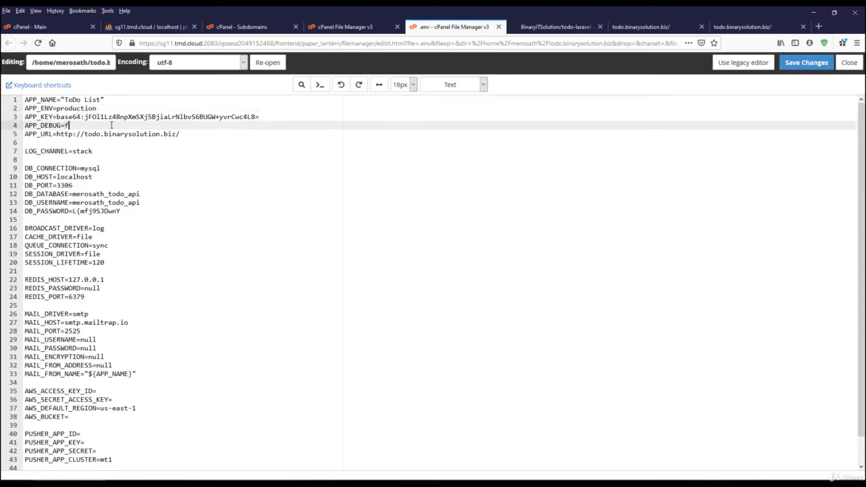
left_click(804, 63)
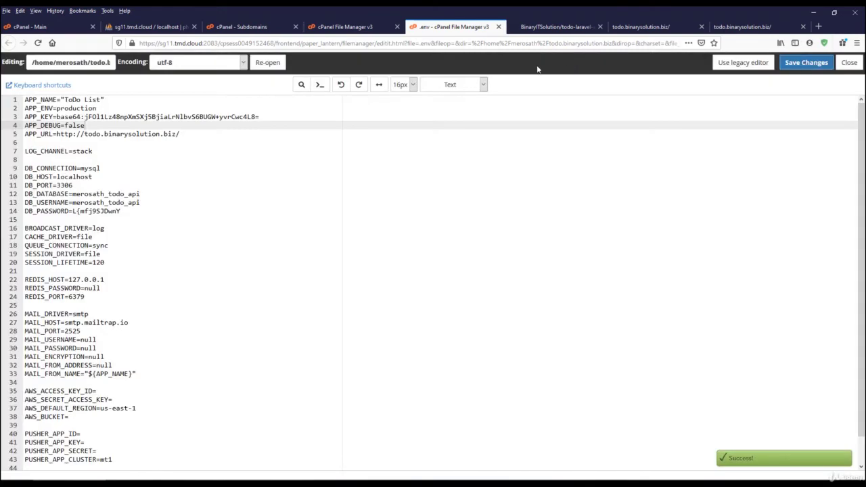
Check the open todo.binarysolution.biz site pages and return to the project folder in File Manager
left_click(641, 29)
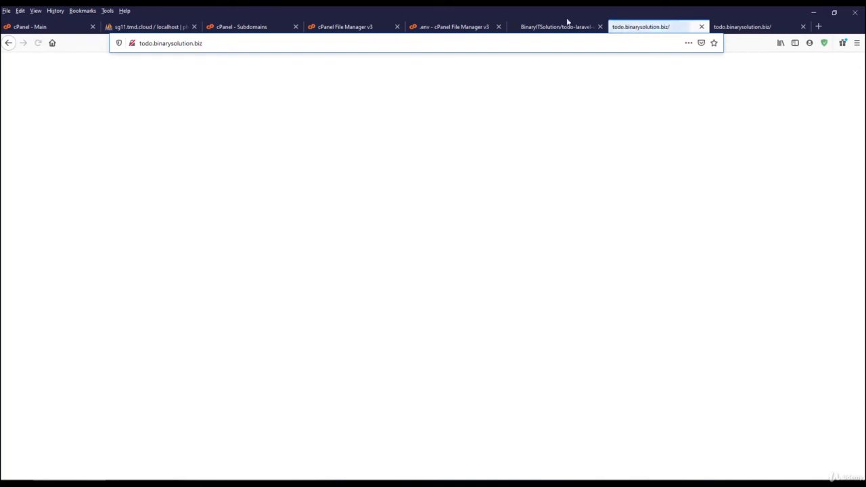
left_click(744, 27)
left_click(297, 48)
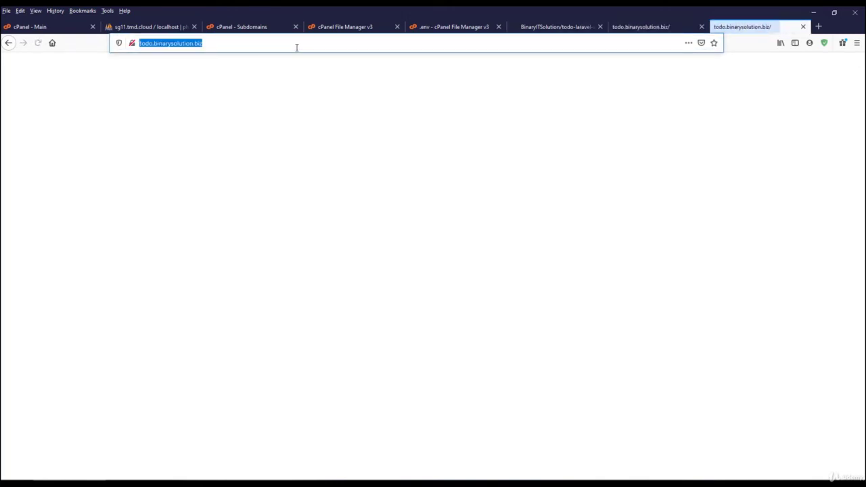
left_click(445, 28)
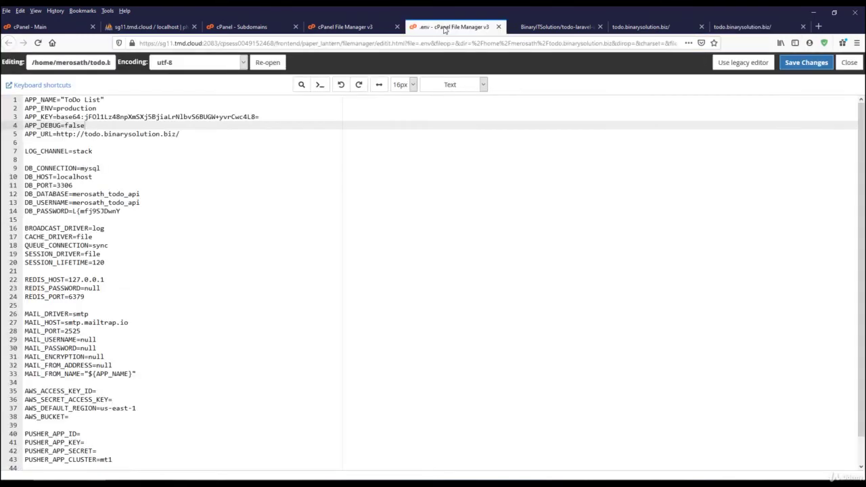
left_click(345, 28)
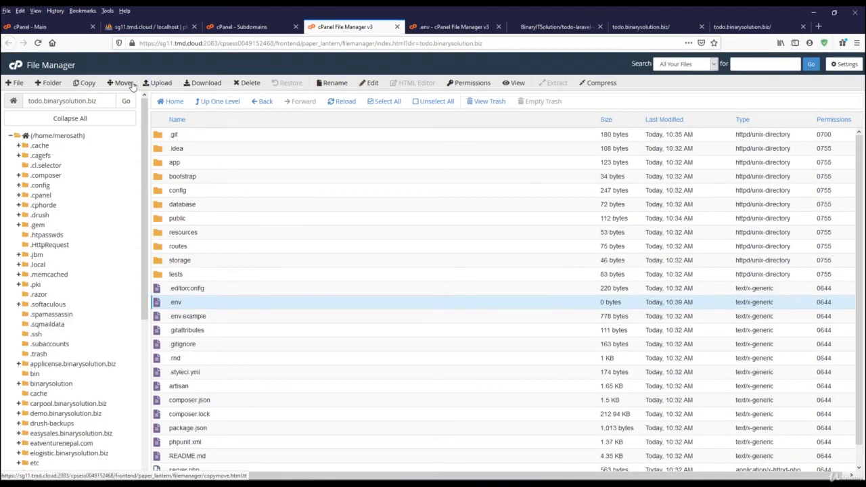
Reload the project folder's file listing, recheck the todo.binarysolution.biz page, and go back to File Manager
left_click(333, 103)
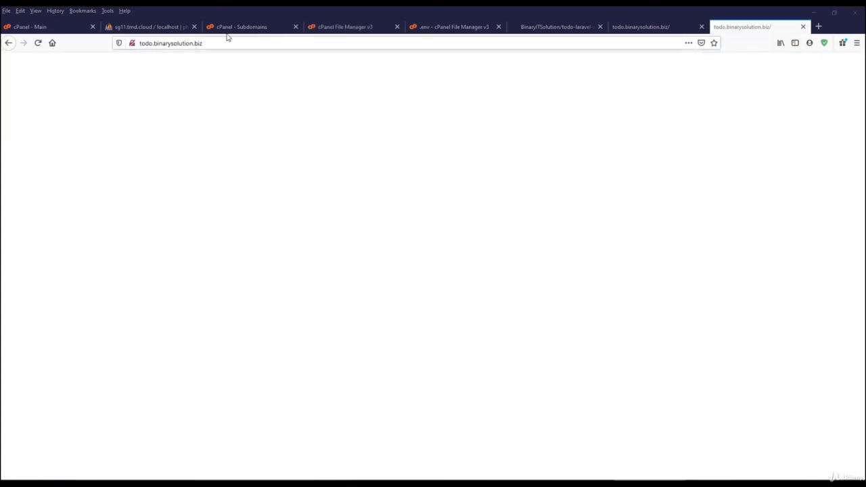
left_click(220, 44)
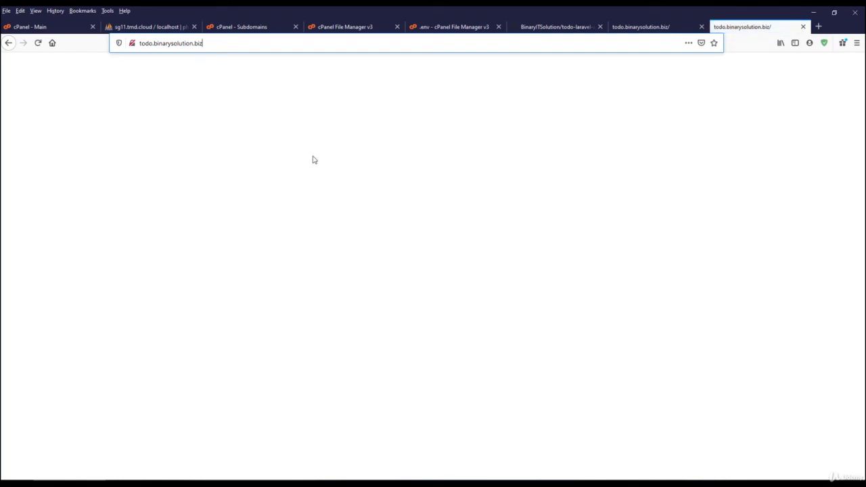
left_click(322, 30)
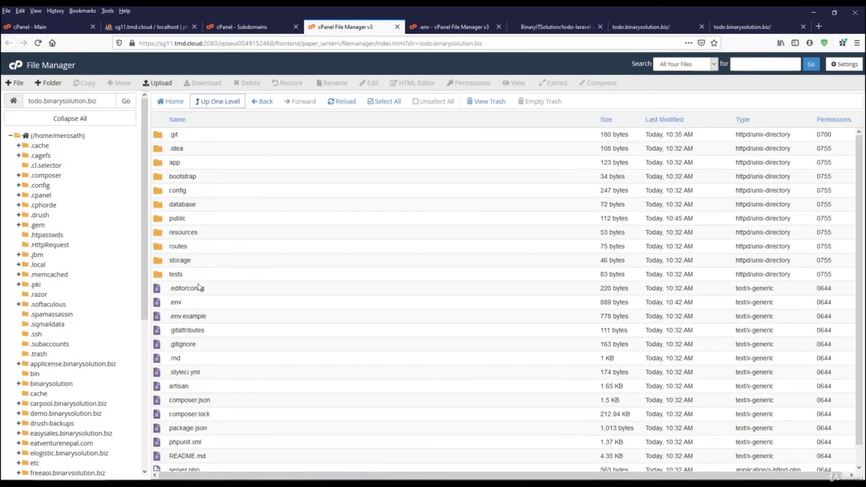
Open error_log from the public folder in the editor and examine the logged errors and the PHP include path
double_click(157, 218)
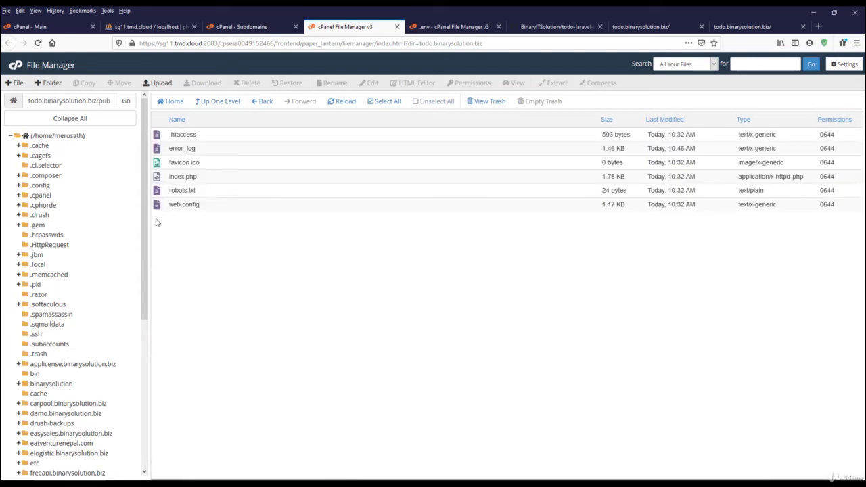
left_click(158, 153)
right_click(157, 154)
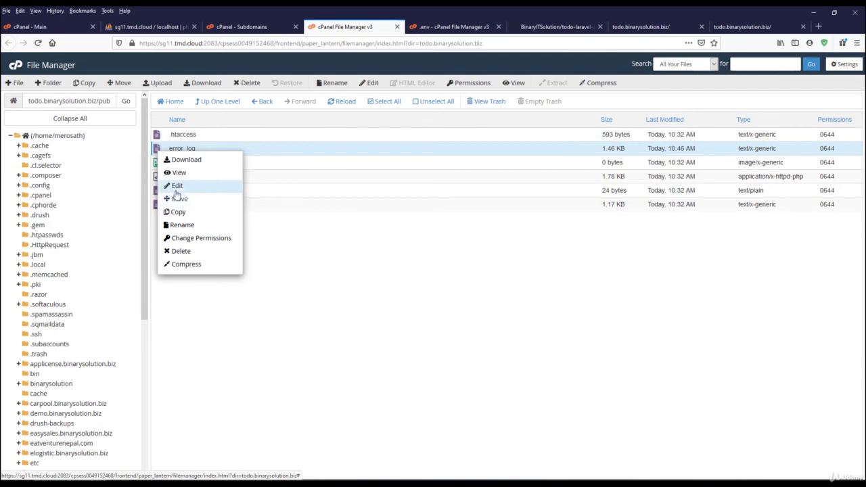
left_click(179, 192)
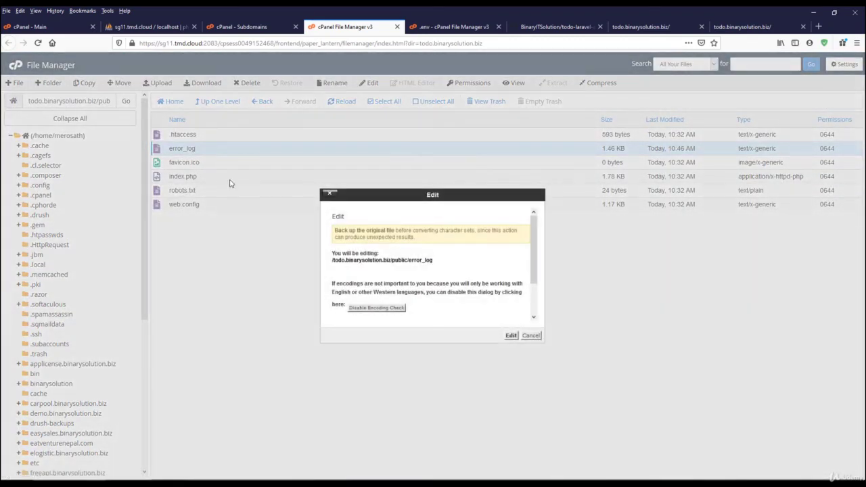
left_click(512, 336)
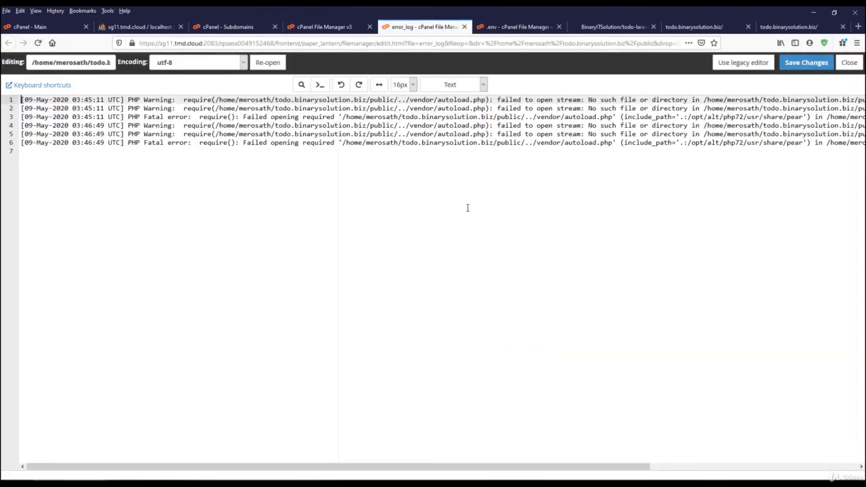
left_click_drag(498, 125, 620, 126)
left_click_drag(570, 469, 752, 476)
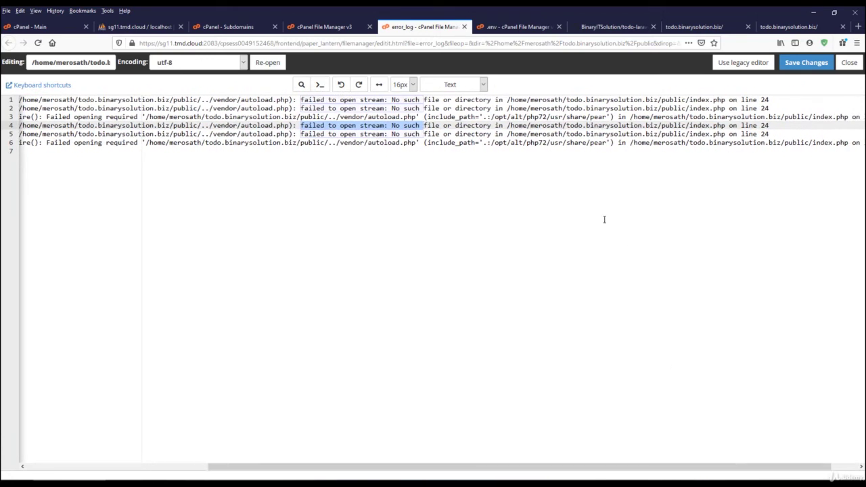
left_click_drag(527, 143, 547, 142)
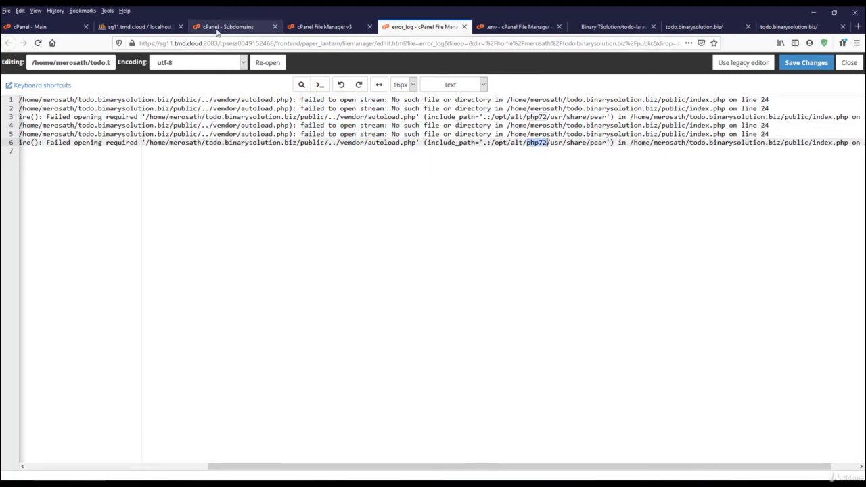
Return to the cPanel main page and open MultiPHP Manager from the Software section
left_click(54, 27)
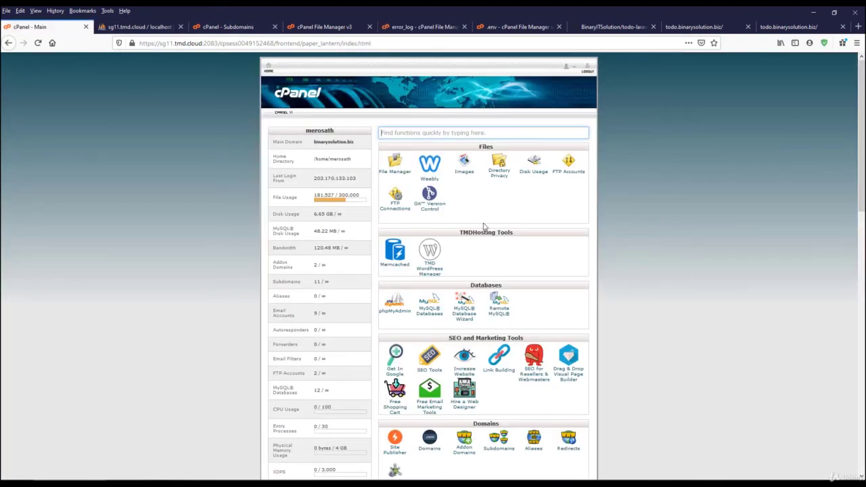
scroll(484, 226, "down", 4)
scroll(484, 227, "down", 3)
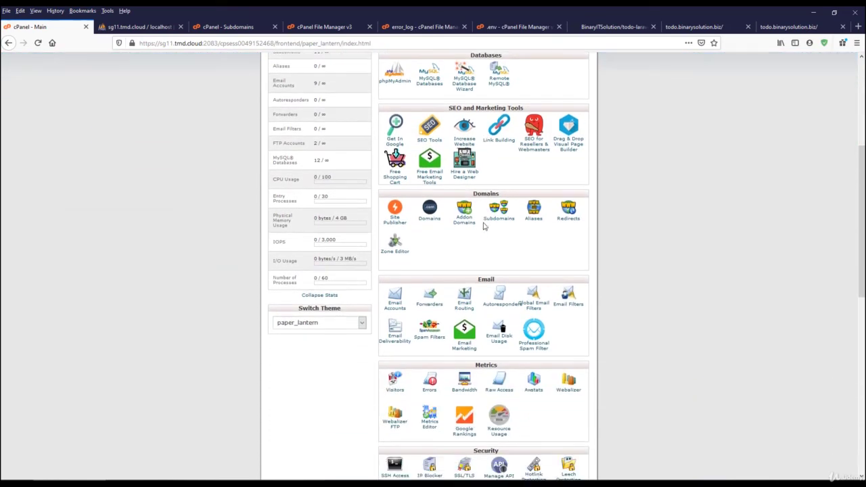
scroll(484, 242, "up", 5)
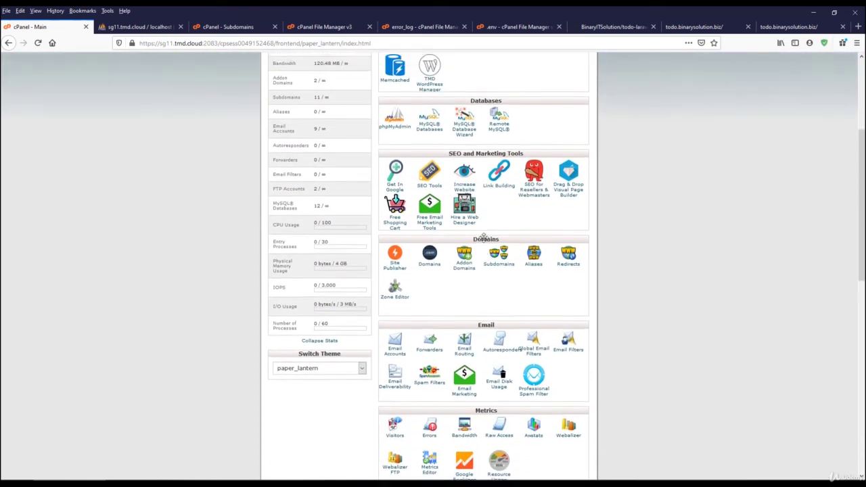
scroll(484, 242, "down", 8)
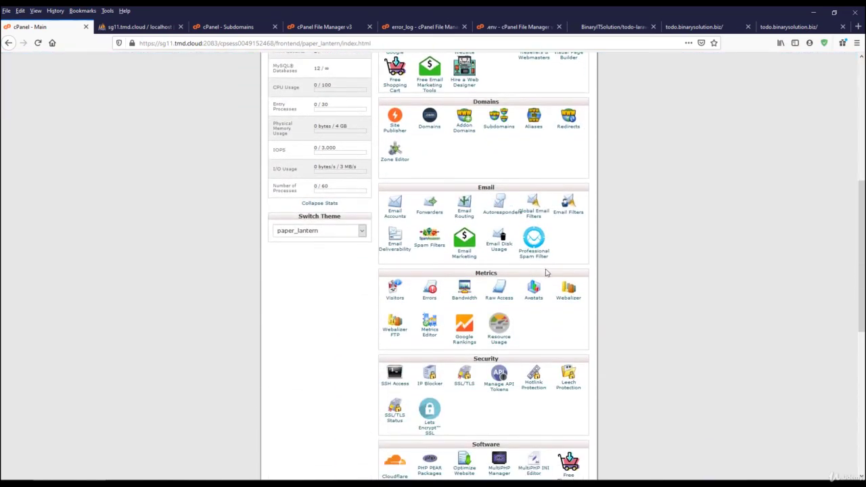
scroll(545, 270, "down", 3)
left_click(501, 385)
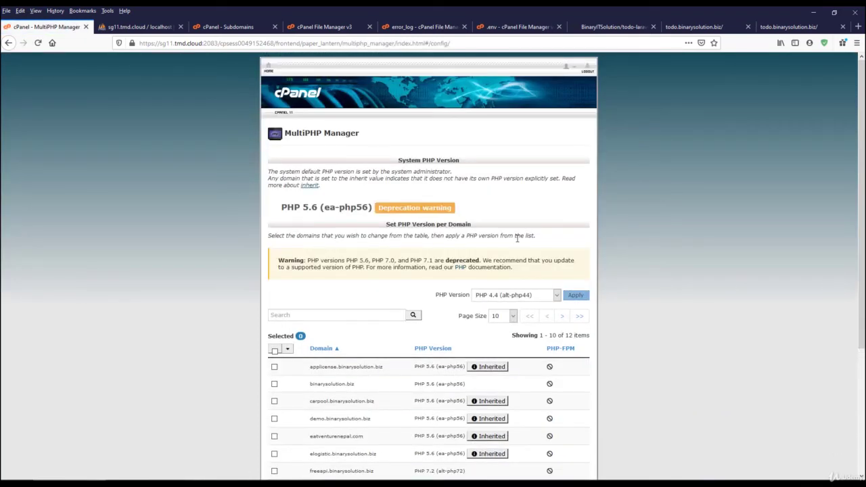
Show 20 domains per page and apply PHP 7.2 (ea-php72) to todo.binarysolution.biz
scroll(517, 238, "down", 3)
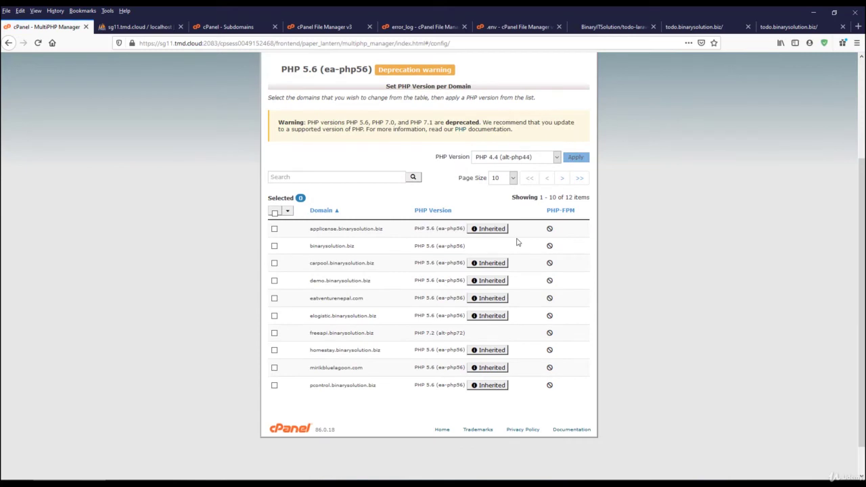
left_click(498, 178)
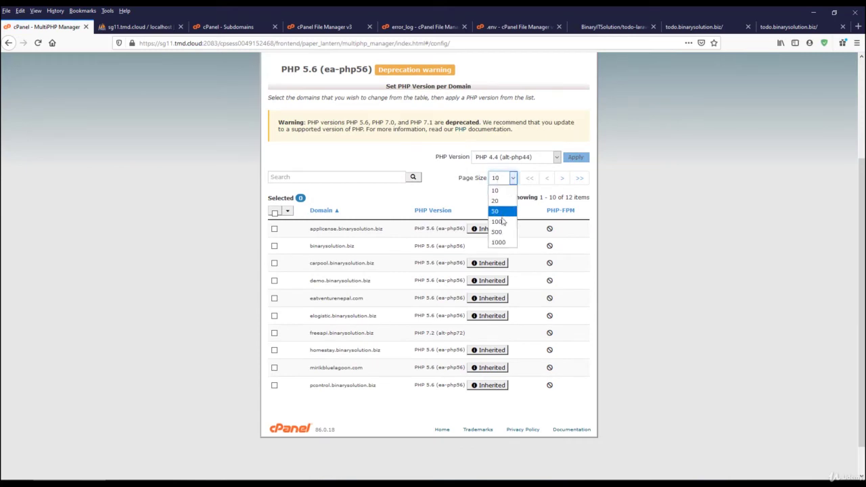
left_click(500, 201)
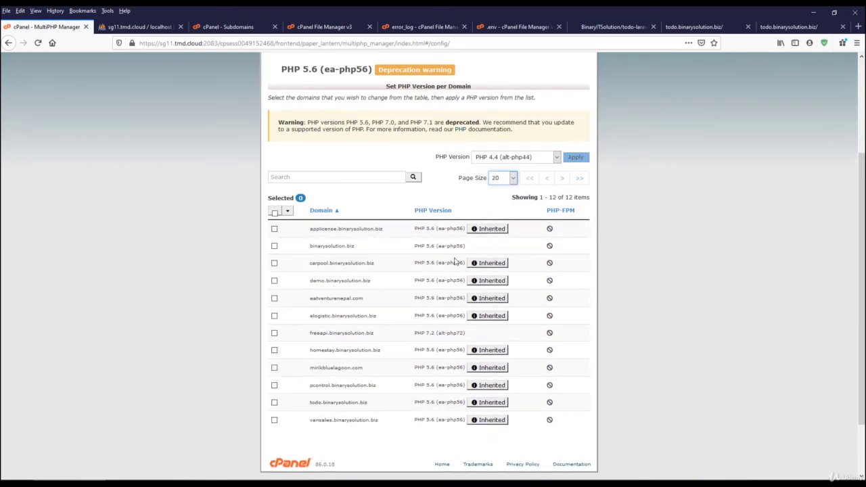
left_click(274, 402)
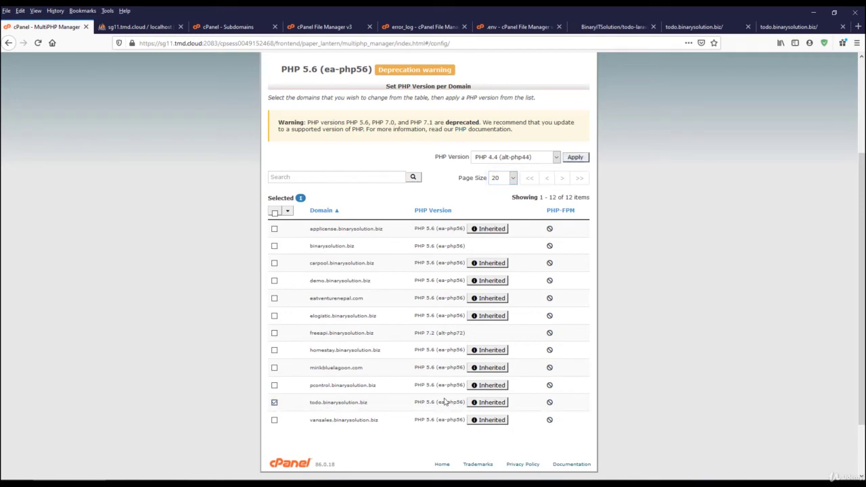
left_click(524, 158)
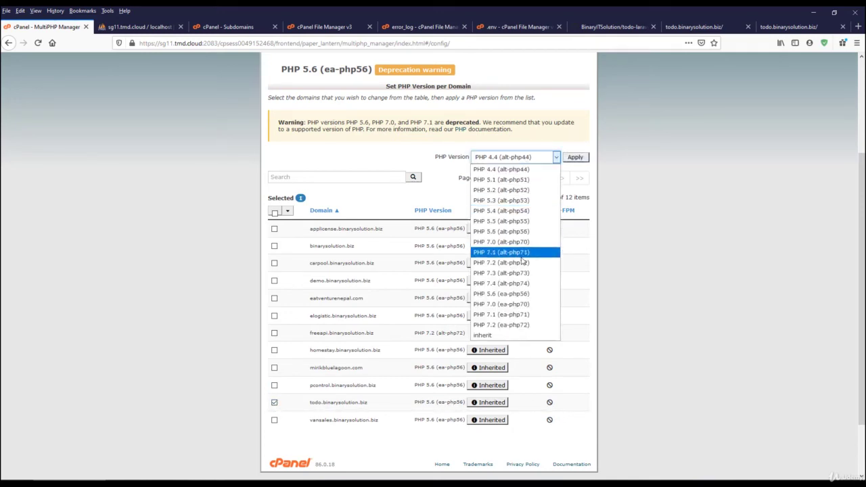
left_click(513, 326)
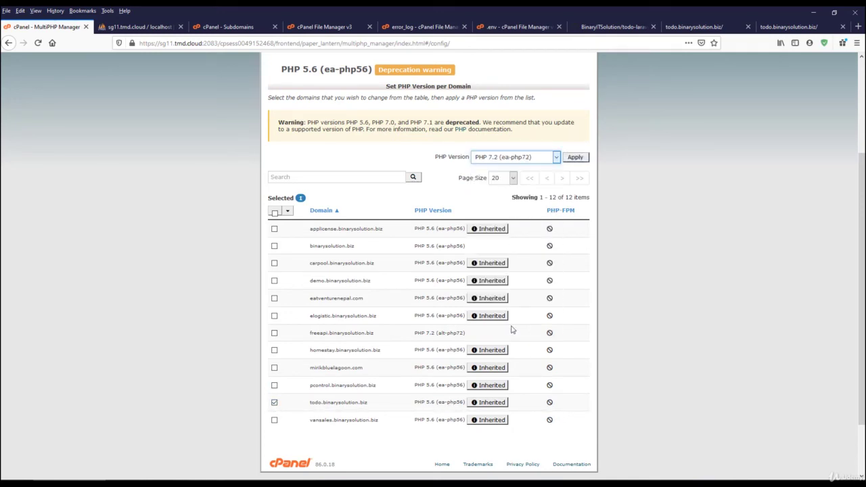
left_click(575, 160)
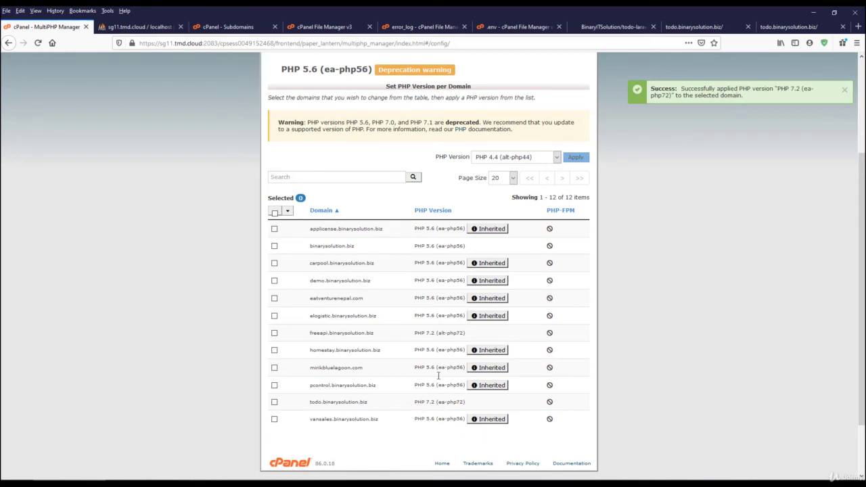
Check both open todo.binarysolution.biz pages and reload the site
left_click(717, 27)
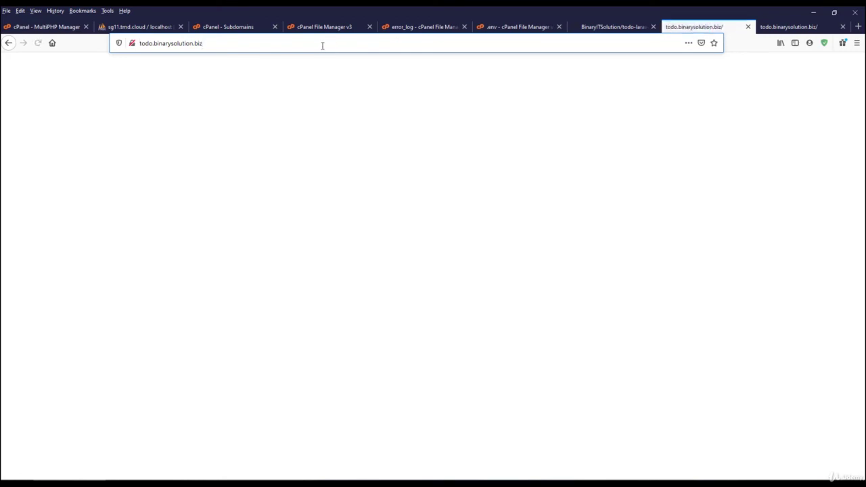
key("ctrl+Tab")
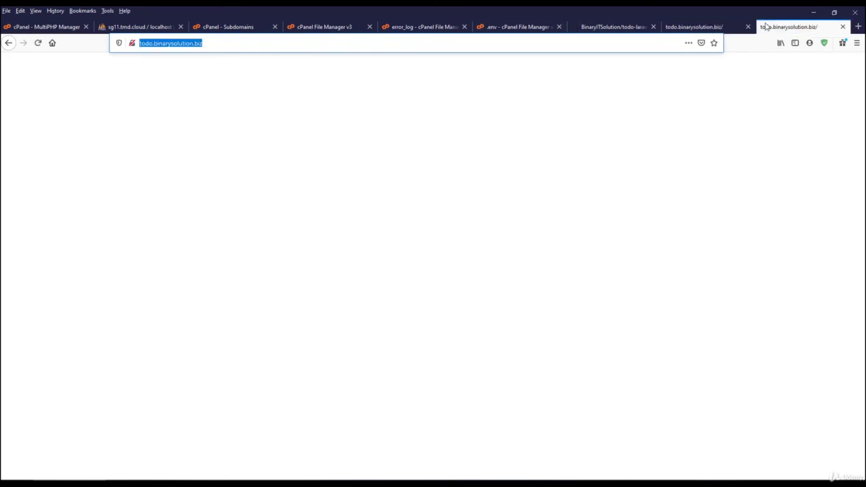
left_click(558, 43)
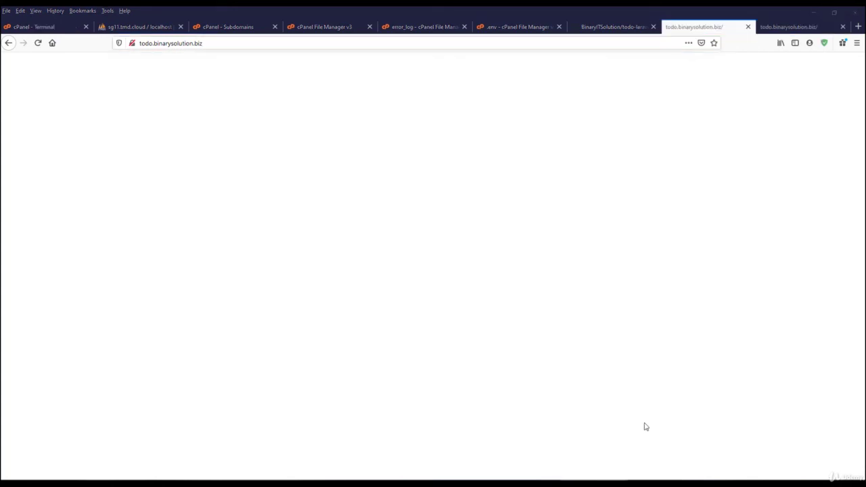
left_click(38, 43)
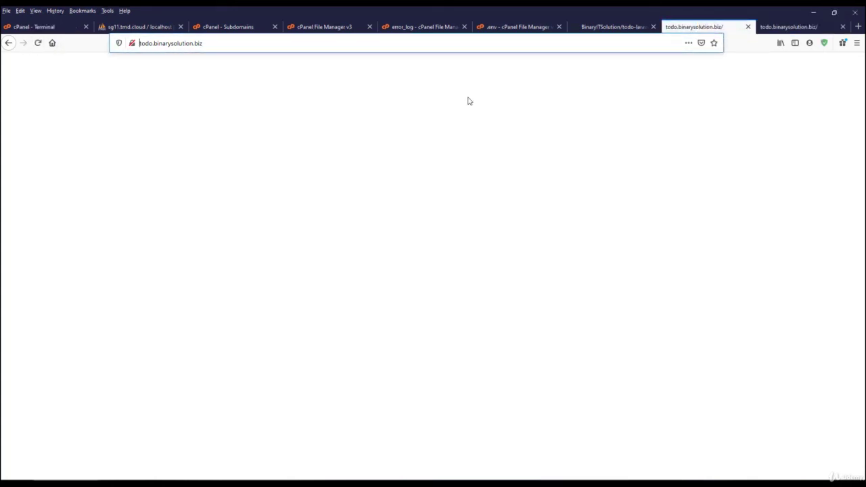
Reload the open error_log and examine the newest entries, highlighting the vendor/autoload.php path
left_click(427, 32)
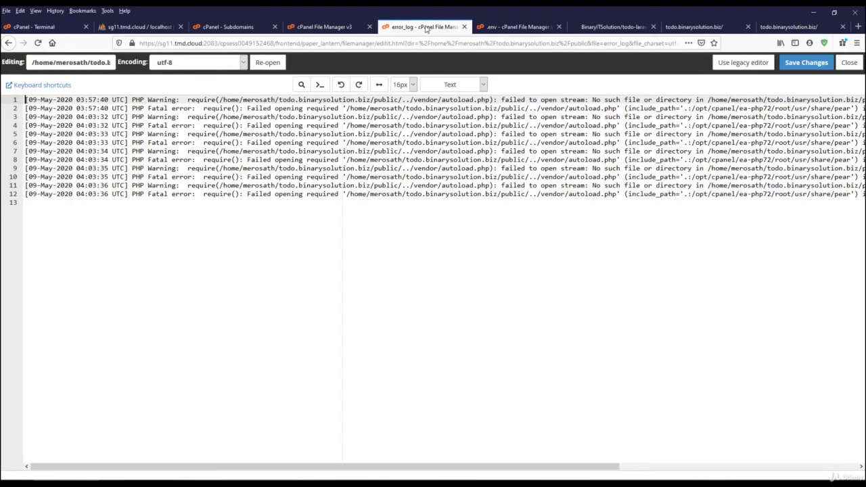
left_click(37, 43)
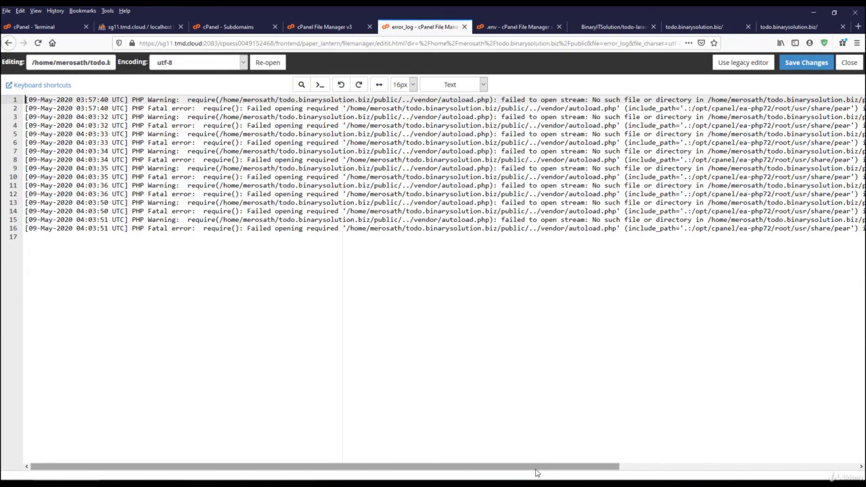
left_click_drag(538, 467, 706, 463)
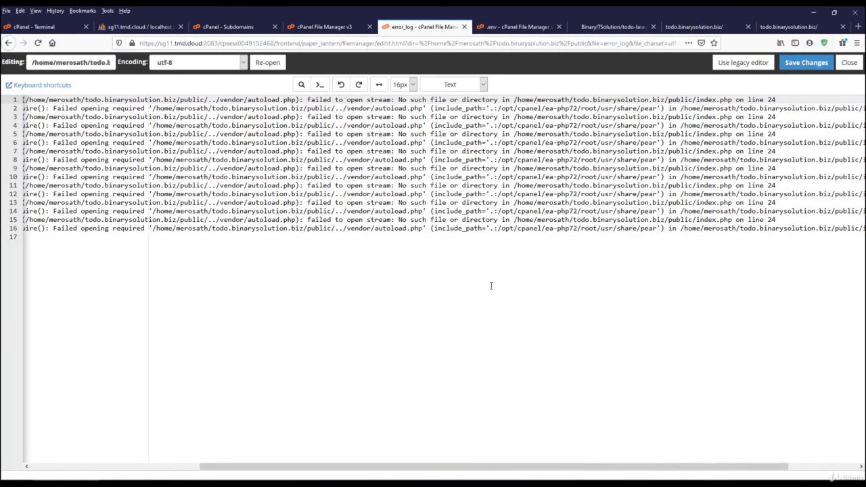
left_click(437, 221)
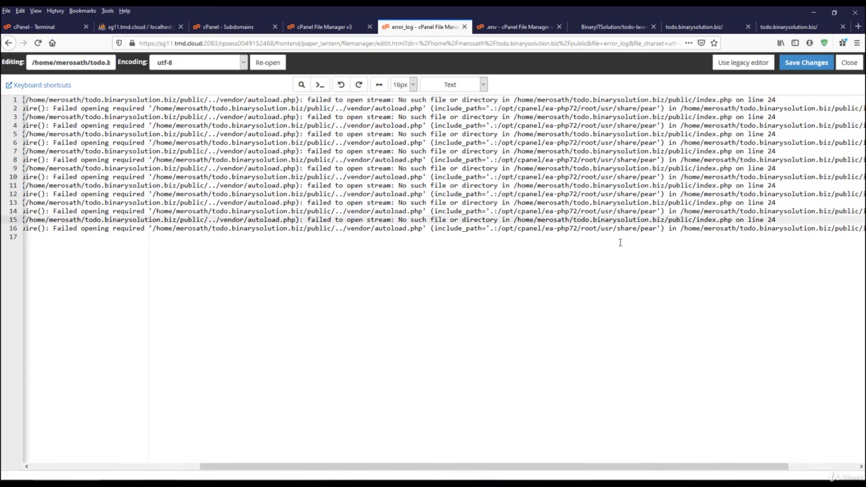
left_click_drag(219, 202, 297, 202)
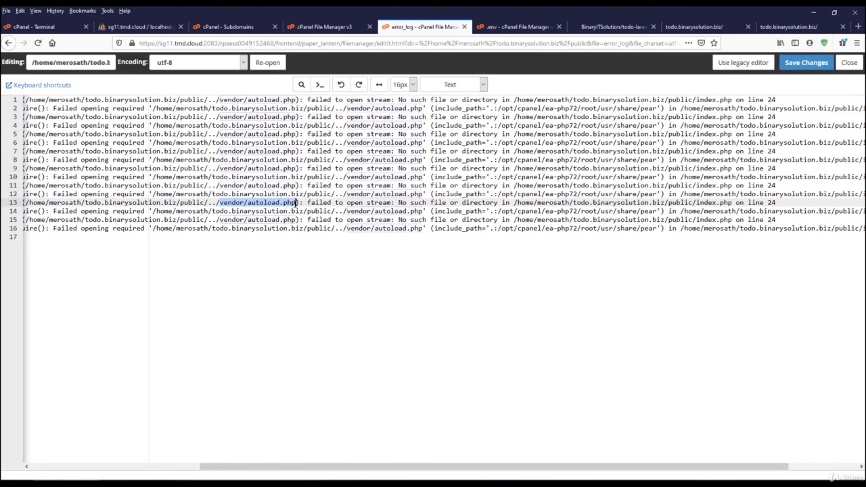
Switch to the project folder in File Manager and reload its listing to look for the vendor folder
left_click(245, 29)
left_click(301, 31)
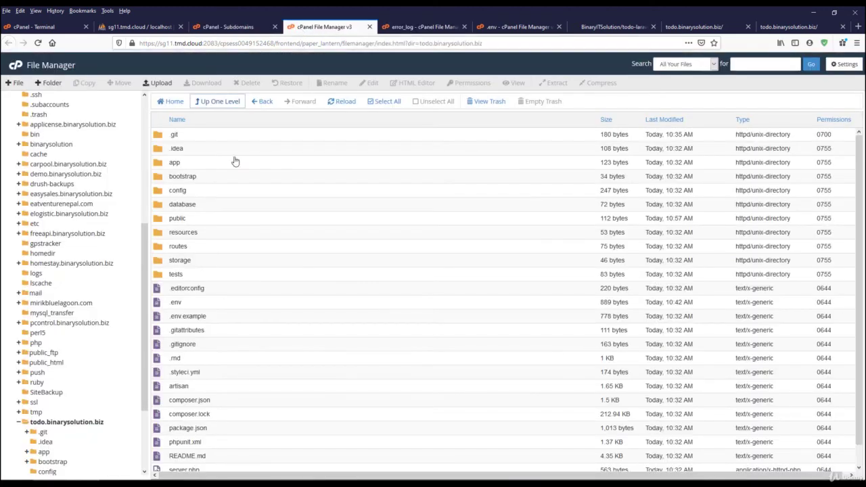
left_click(334, 105)
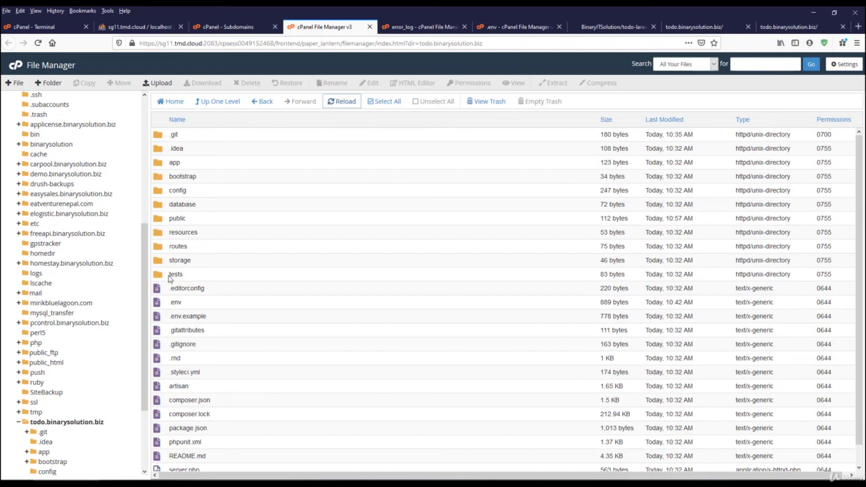
Review the file list of the BinaryITSolution/todo-laravel-api repository on GitHub and reload the page
left_click(614, 29)
scroll(343, 225, "up", 3)
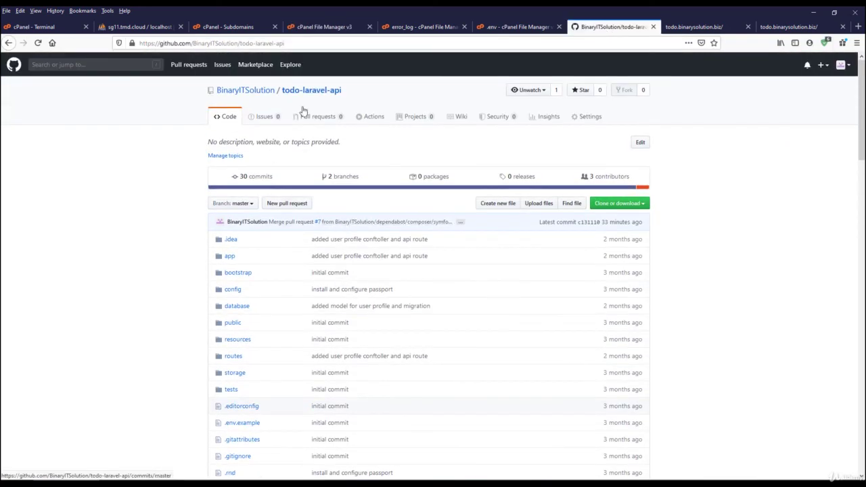
scroll(719, 201, "down", 1)
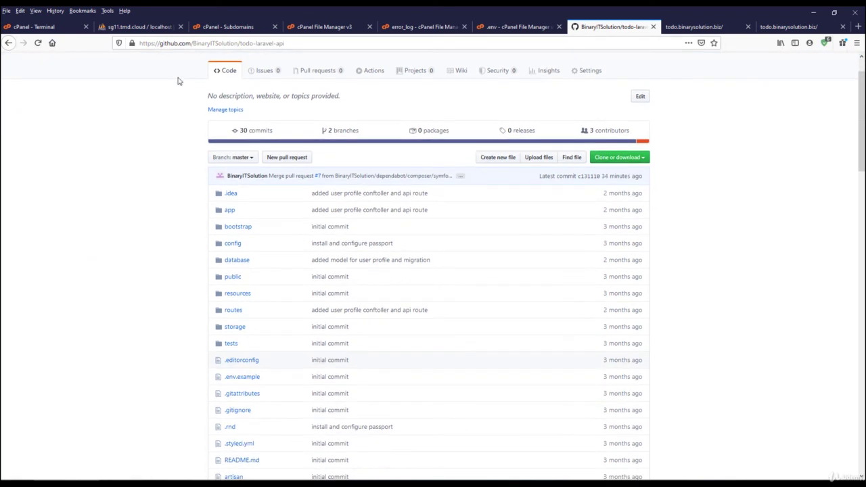
left_click(38, 42)
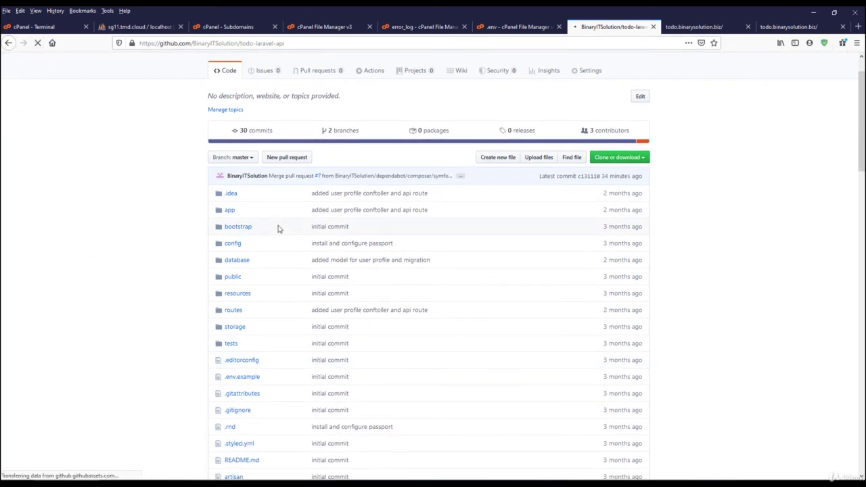
Check the rest of the repository's file list, switch to the todo project in PhpStorm and open its .gitignore file
scroll(250, 253, "down", 3)
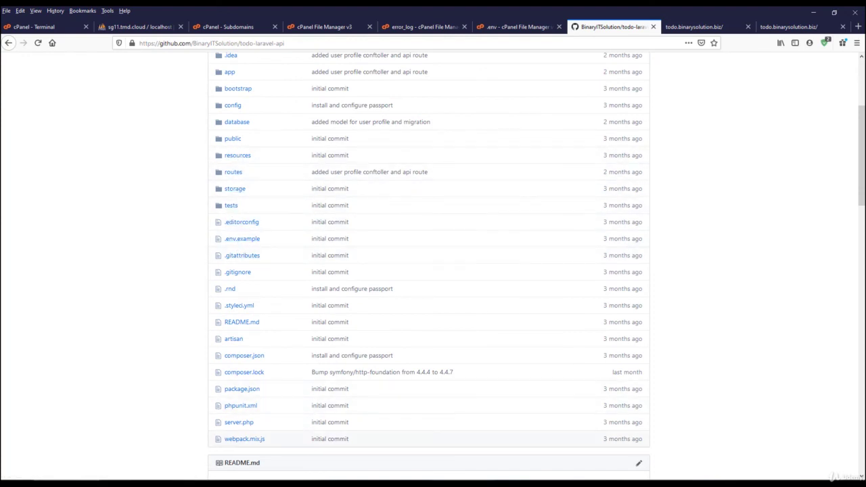
key("alt+Tab")
left_click(503, 230)
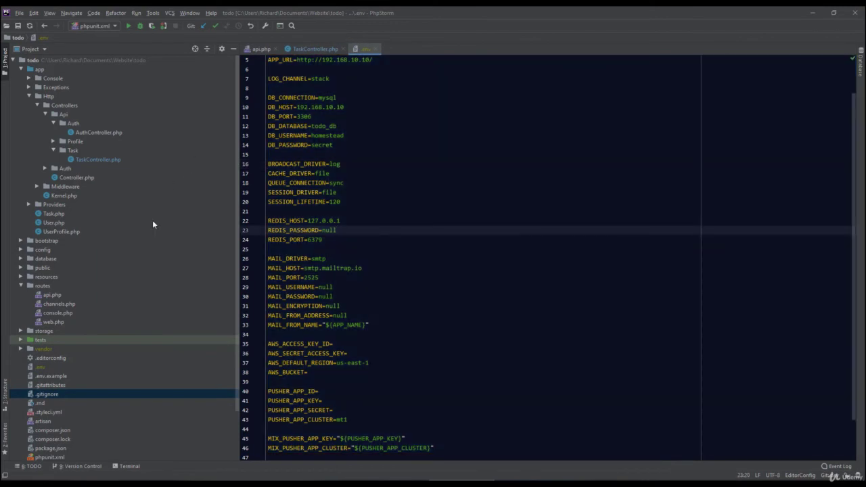
scroll(86, 275, "down", 3)
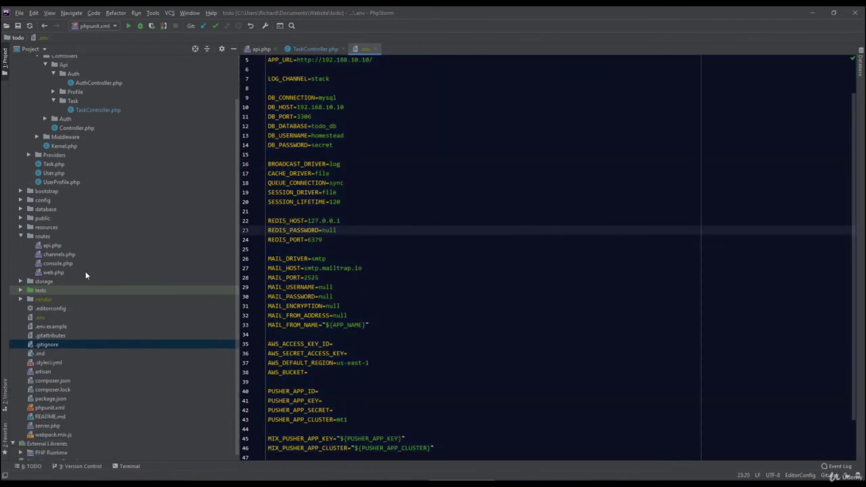
double_click(45, 339)
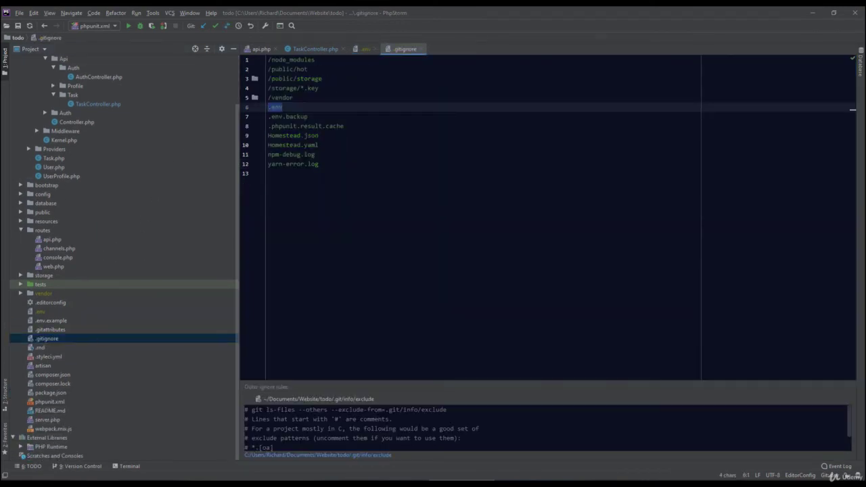
Examine the /vendor entry in .gitignore and return to the todo.binarysolution.biz folder in cPanel File Manager
left_click(271, 174)
left_click_drag(272, 98, 258, 105)
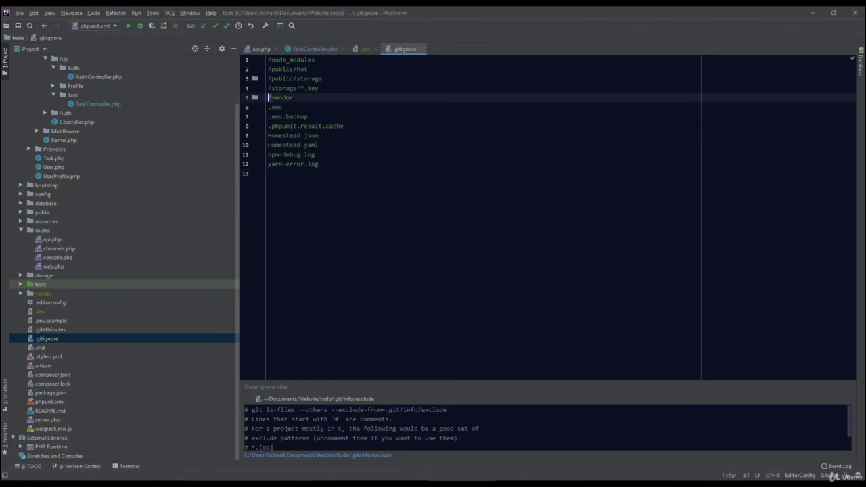
key("End")
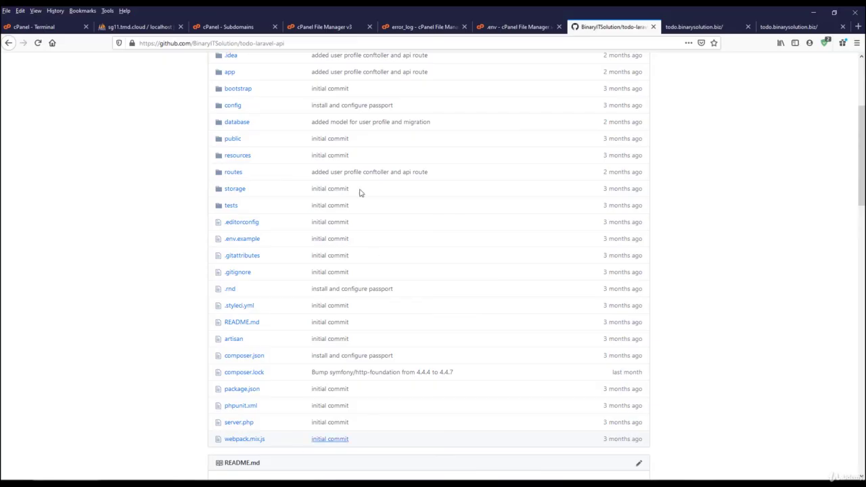
left_click(308, 28)
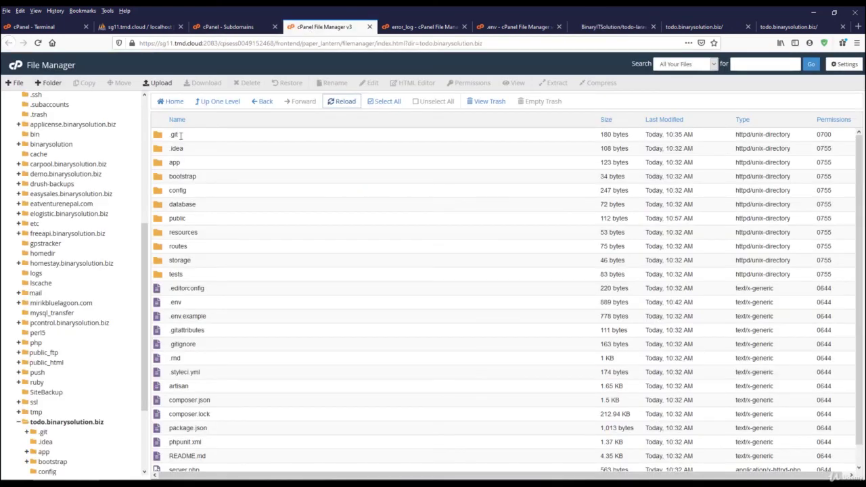